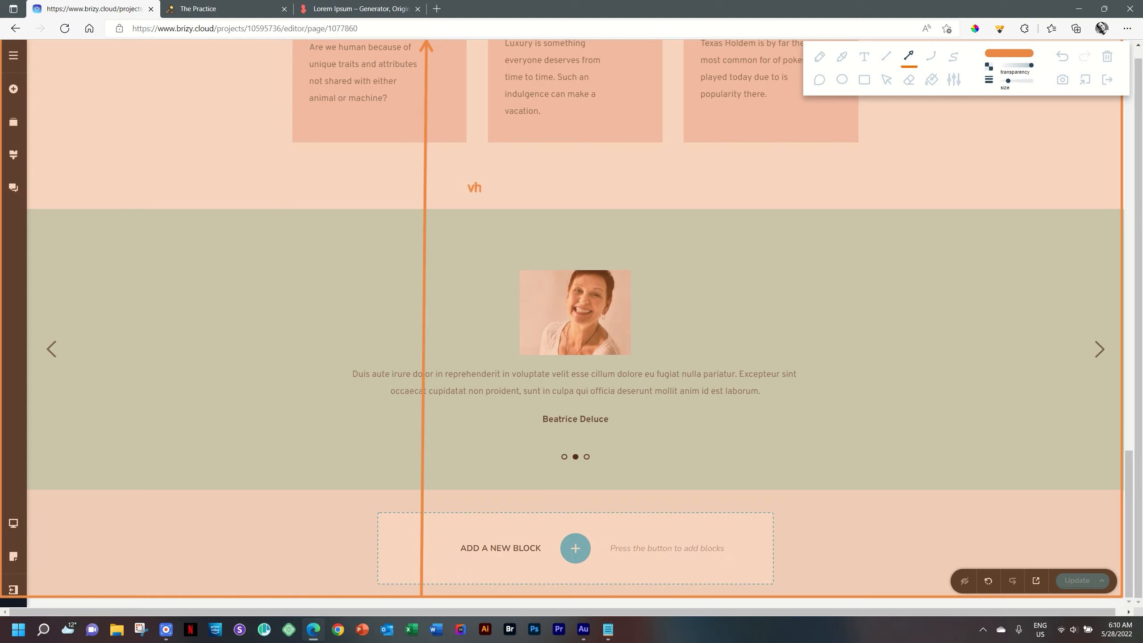
Step: Draw an orange arrow across the testimonial section's width and label it vw
{"action": "mouse_move", "coordinate": [2, 247]}
{"action": "left_mouse_down"}
{"action": "mouse_move", "coordinate": [990, 250]}
{"action": "mouse_move", "coordinate": [1113, 231]}
{"action": "mouse_move", "coordinate": [1120, 242]}
{"action": "left_mouse_up"}
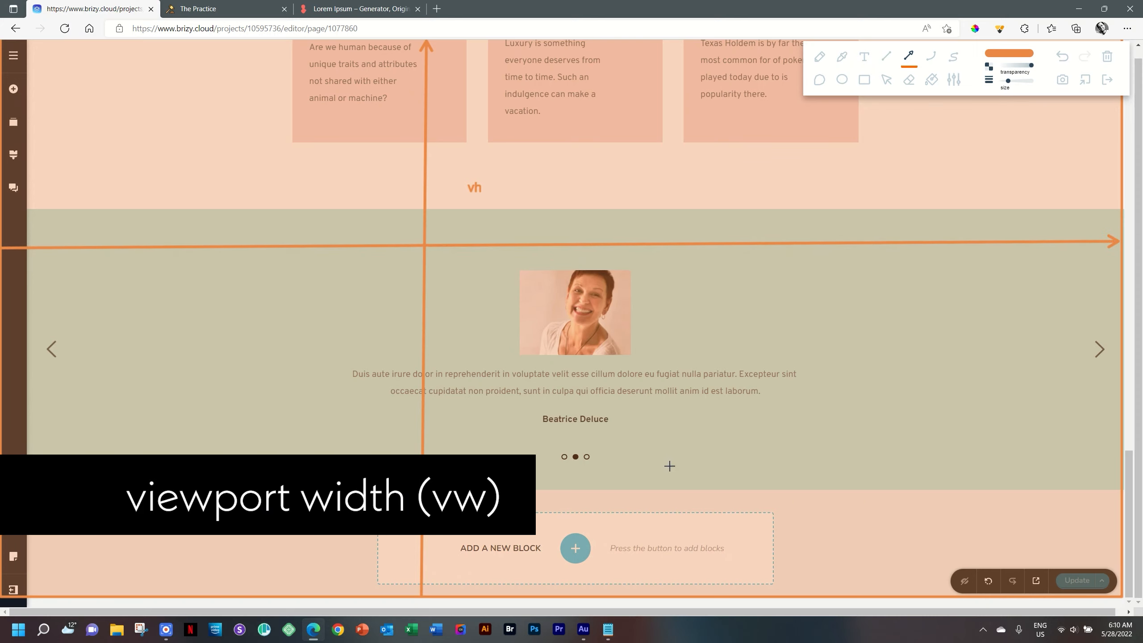
{"action": "left_click", "coordinate": [864, 65]}
{"action": "left_click", "coordinate": [831, 219]}
{"action": "type", "text": "vw"}
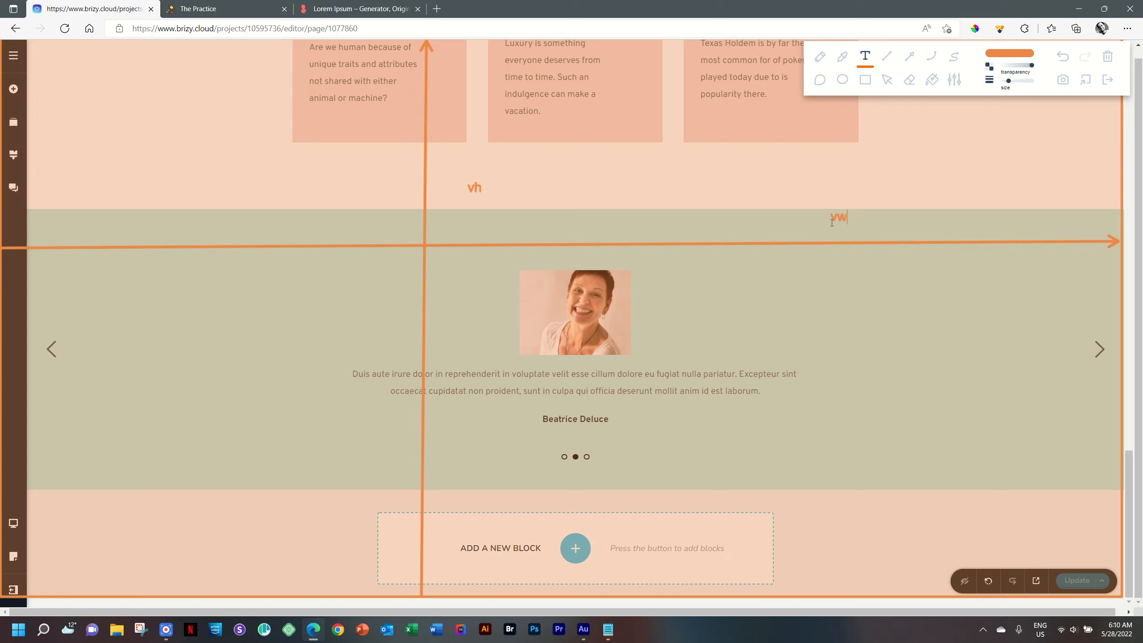
{"action": "left_click", "coordinate": [913, 57]}
Step: Clear all the orange annotations and close the drawing overlay
{"action": "left_click", "coordinate": [1108, 57]}
{"action": "left_click", "coordinate": [1110, 80]}
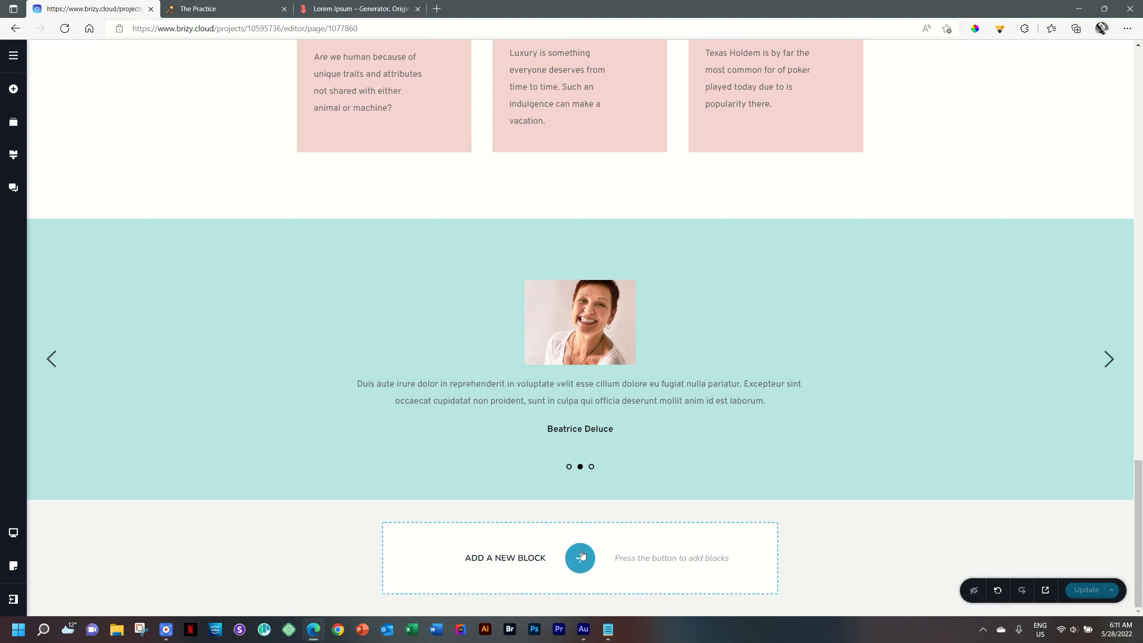
{"action": "mouse_move", "coordinate": [582, 219]}
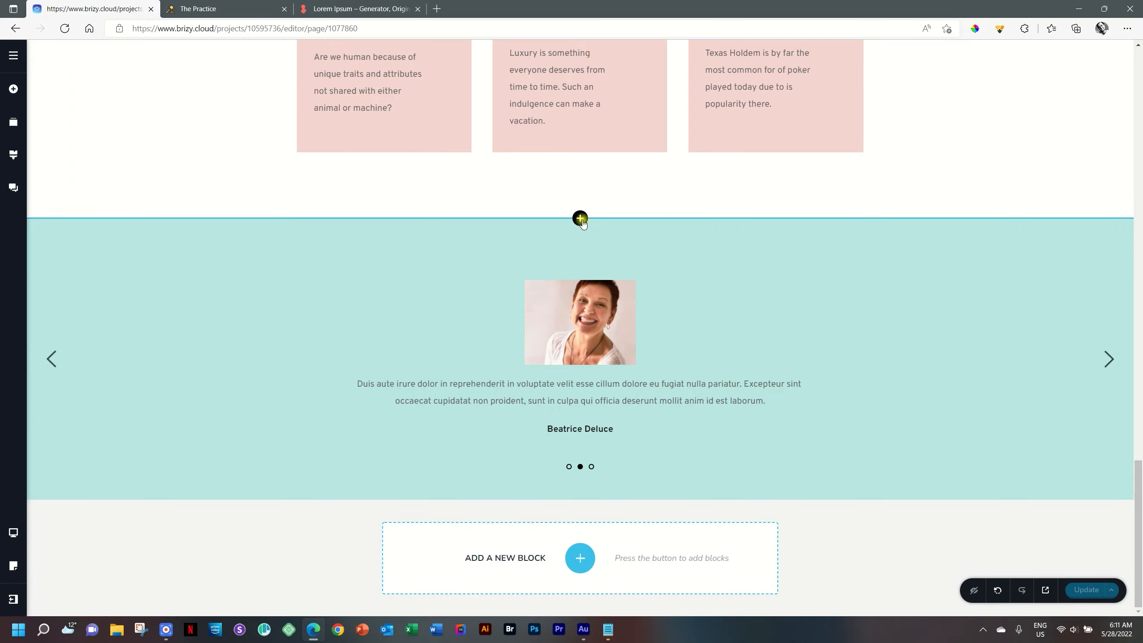
Step: Add an empty block above the testimonials with the Flowershop _ 01 _ HERO photo as its background
{"action": "left_click", "coordinate": [580, 218]}
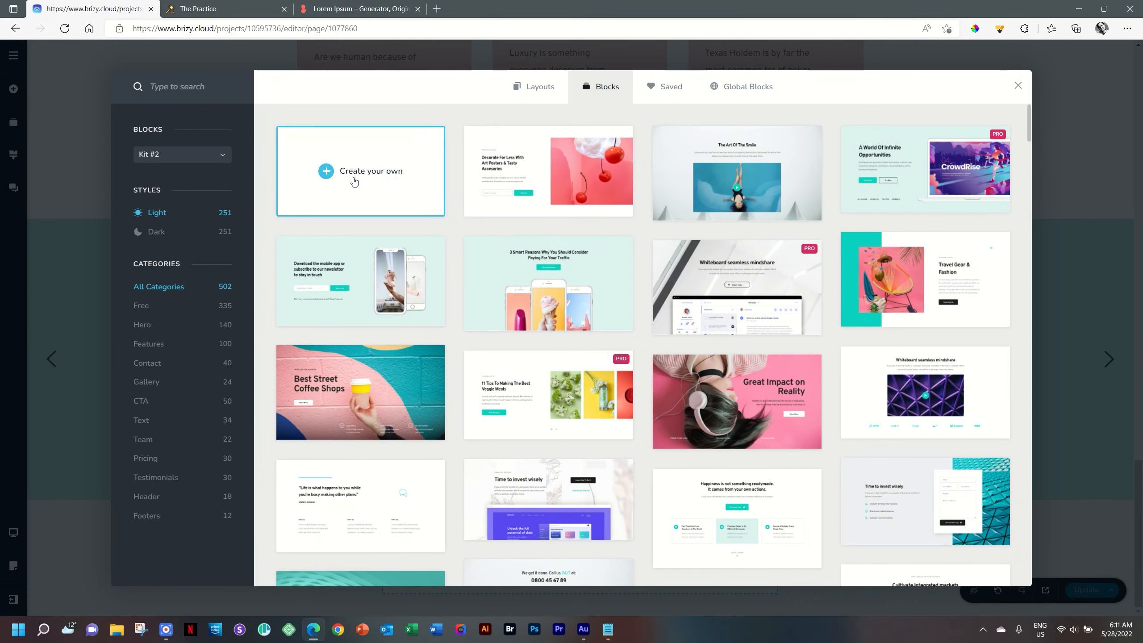
{"action": "left_click", "coordinate": [355, 178]}
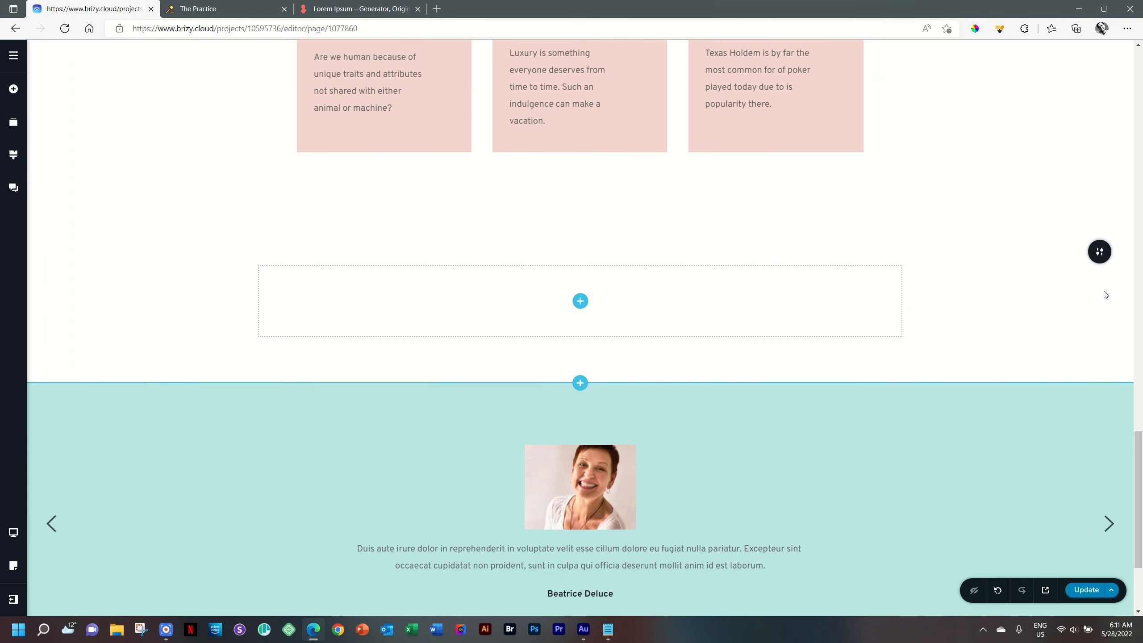
{"action": "mouse_move", "coordinate": [1099, 252]}
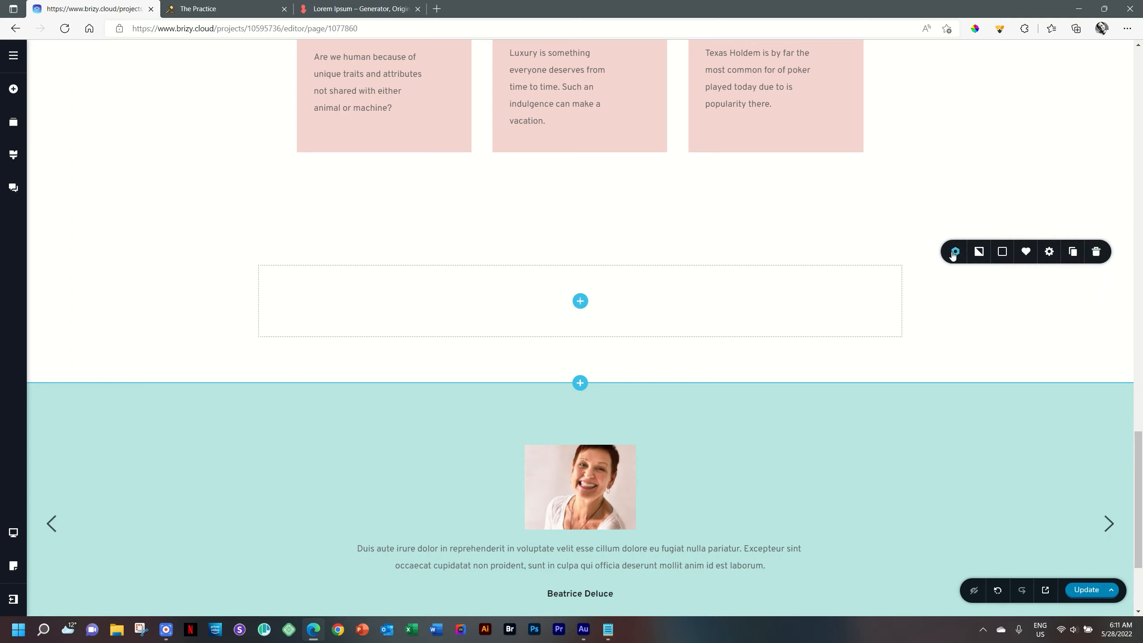
{"action": "left_click", "coordinate": [981, 251]}
{"action": "left_click", "coordinate": [999, 338]}
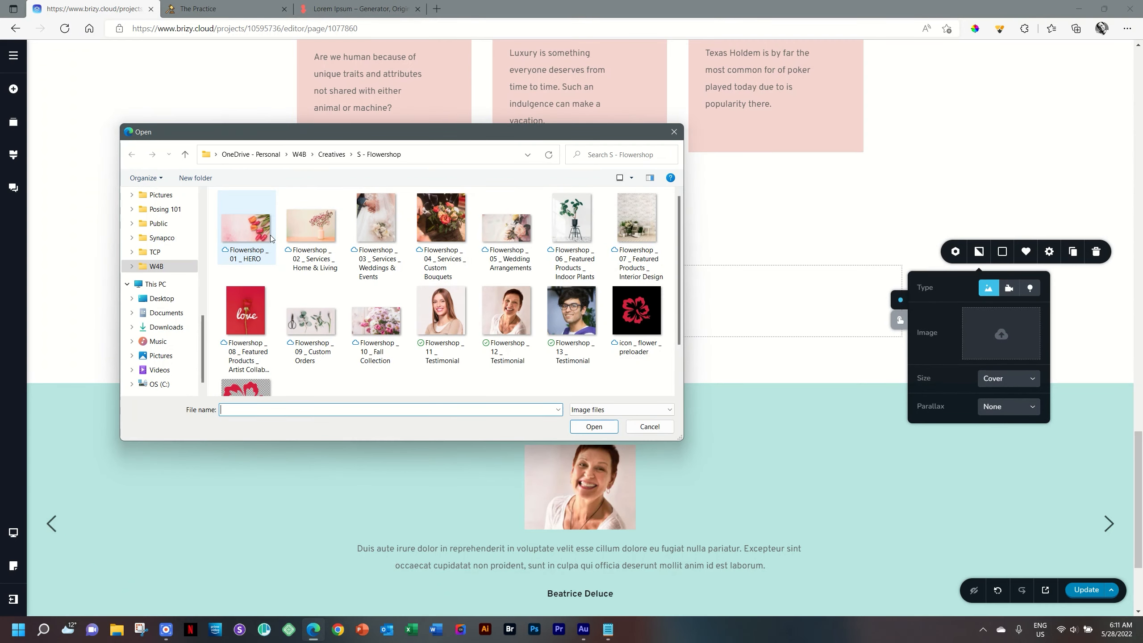
{"action": "left_click", "coordinate": [268, 238]}
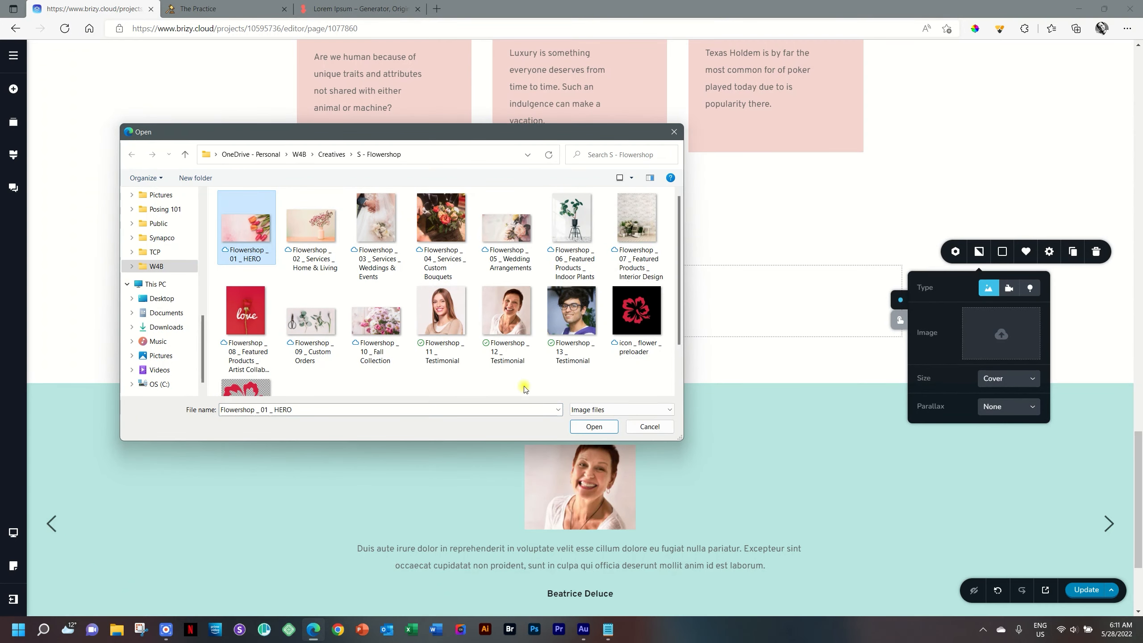
{"action": "left_click", "coordinate": [586, 427]}
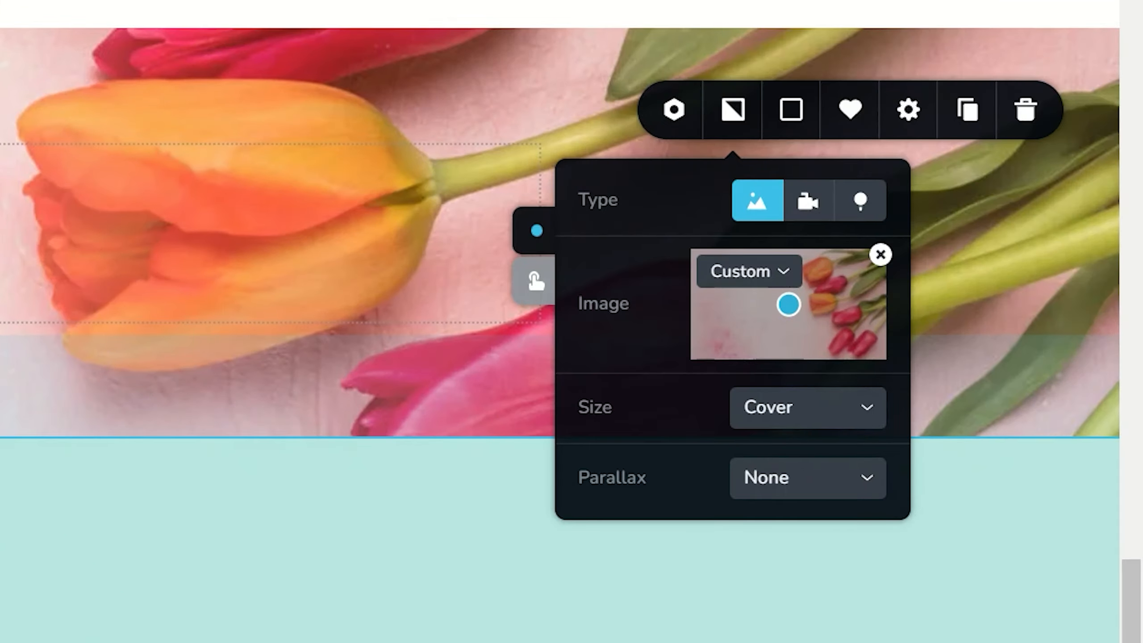
Step: Set the tulip section's height to Full Height and scroll to review it
{"action": "left_click", "coordinate": [918, 126]}
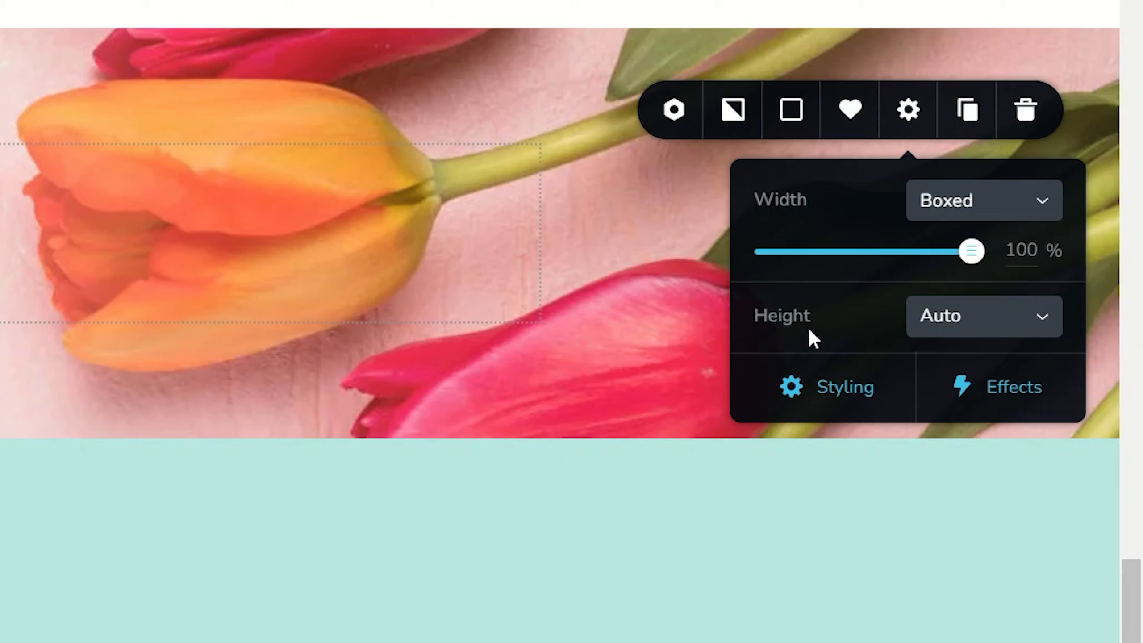
{"action": "left_click", "coordinate": [1043, 333]}
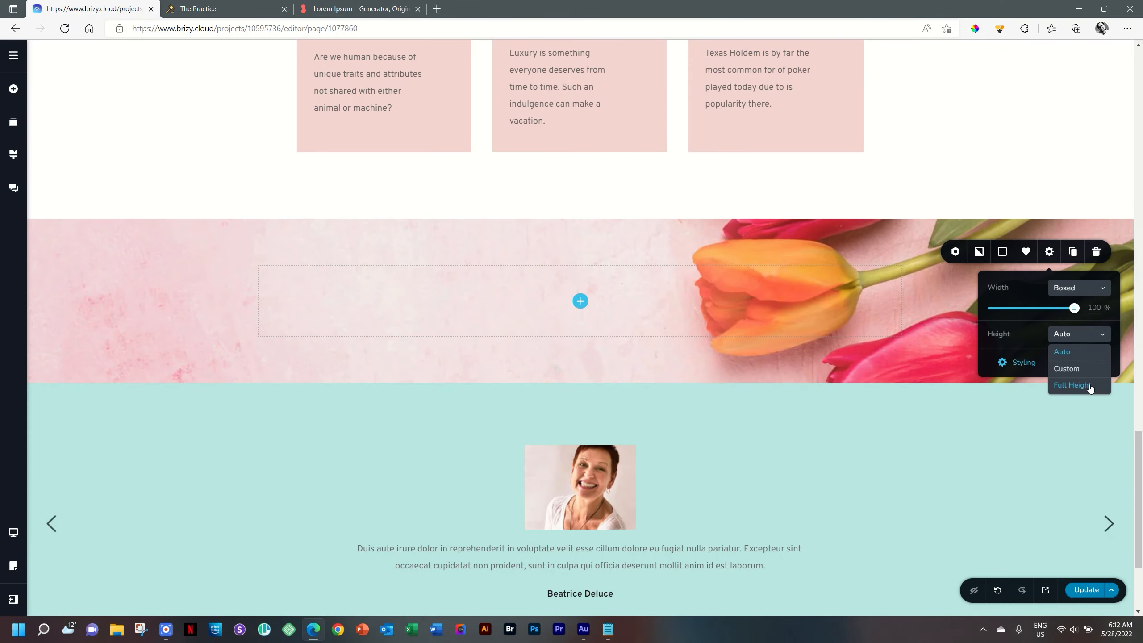
{"action": "left_click", "coordinate": [1091, 386]}
{"action": "left_click_drag", "start_coordinate": [1140, 403], "coordinate": [1140, 439]}
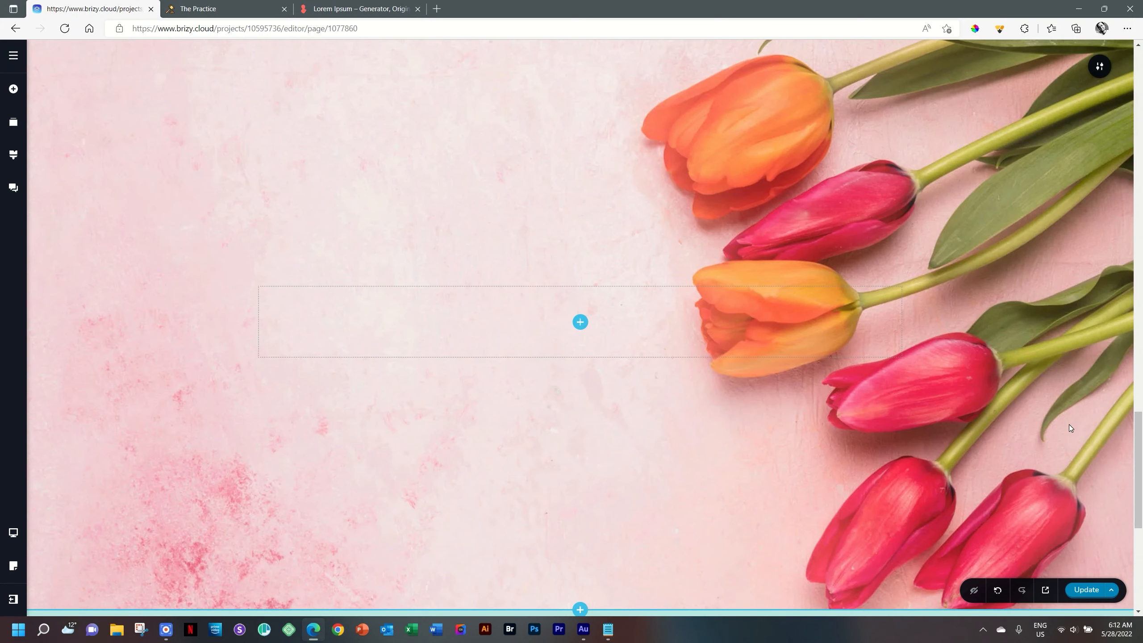
{"action": "left_click_drag", "start_coordinate": [1141, 449], "coordinate": [1142, 450]}
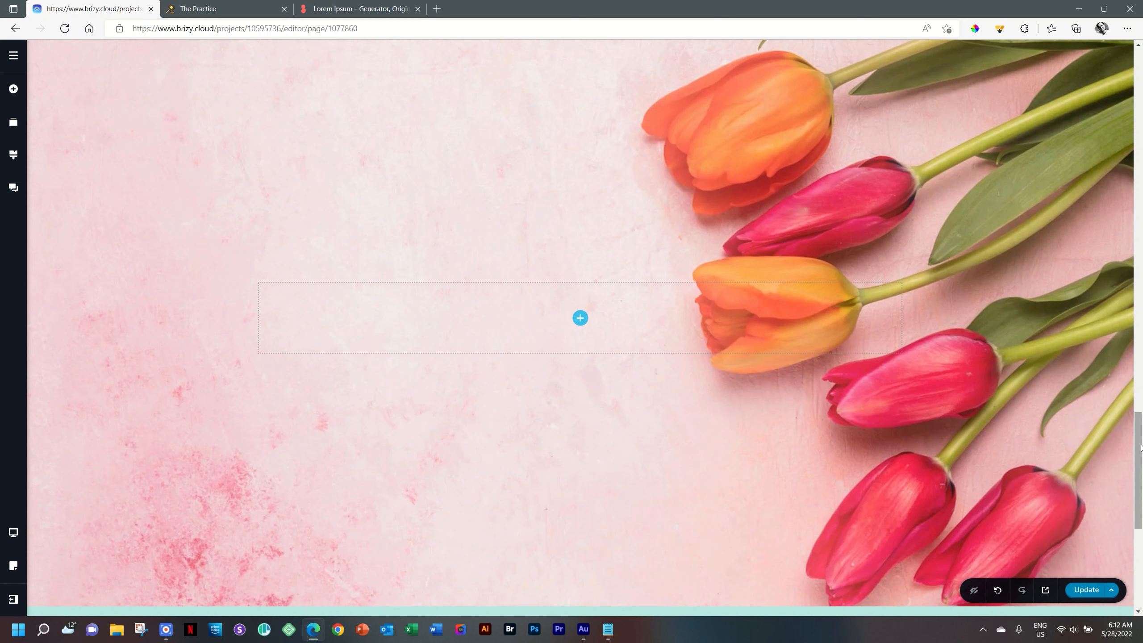
{"action": "left_click_drag", "start_coordinate": [1142, 446], "coordinate": [1142, 446]}
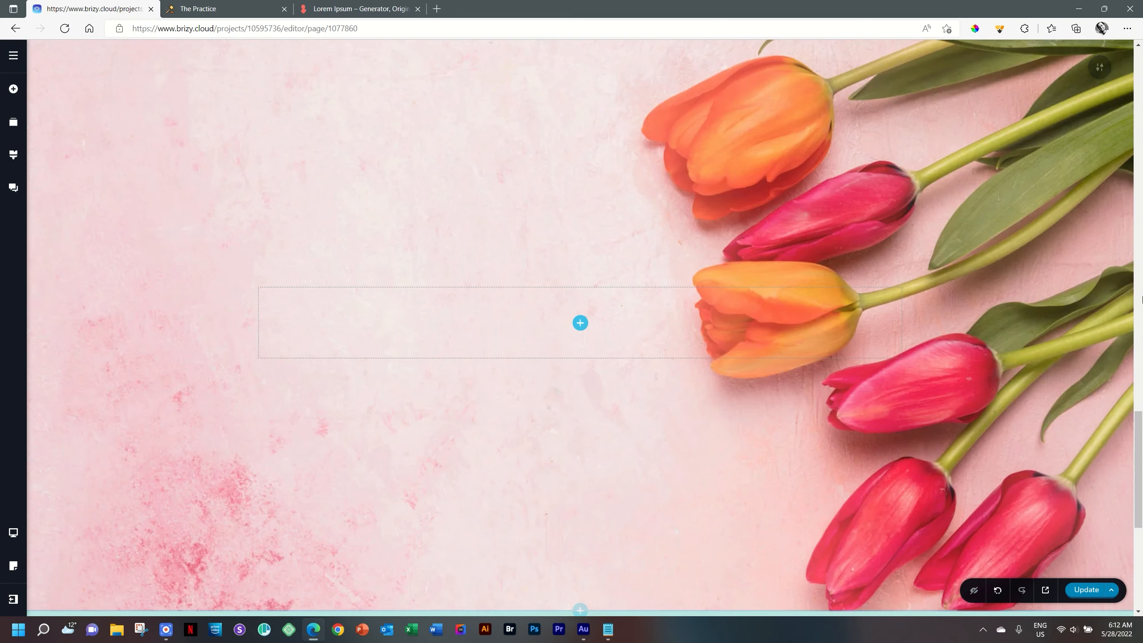
{"action": "left_click_drag", "start_coordinate": [1141, 430], "coordinate": [1141, 437]}
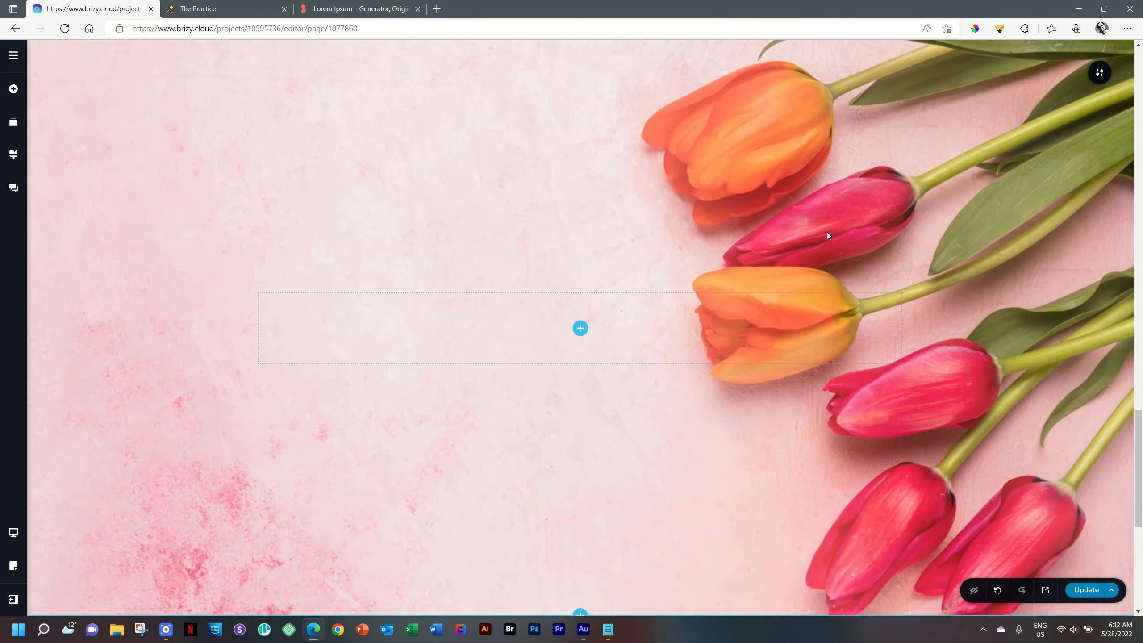
{"action": "left_click", "coordinate": [975, 28]}
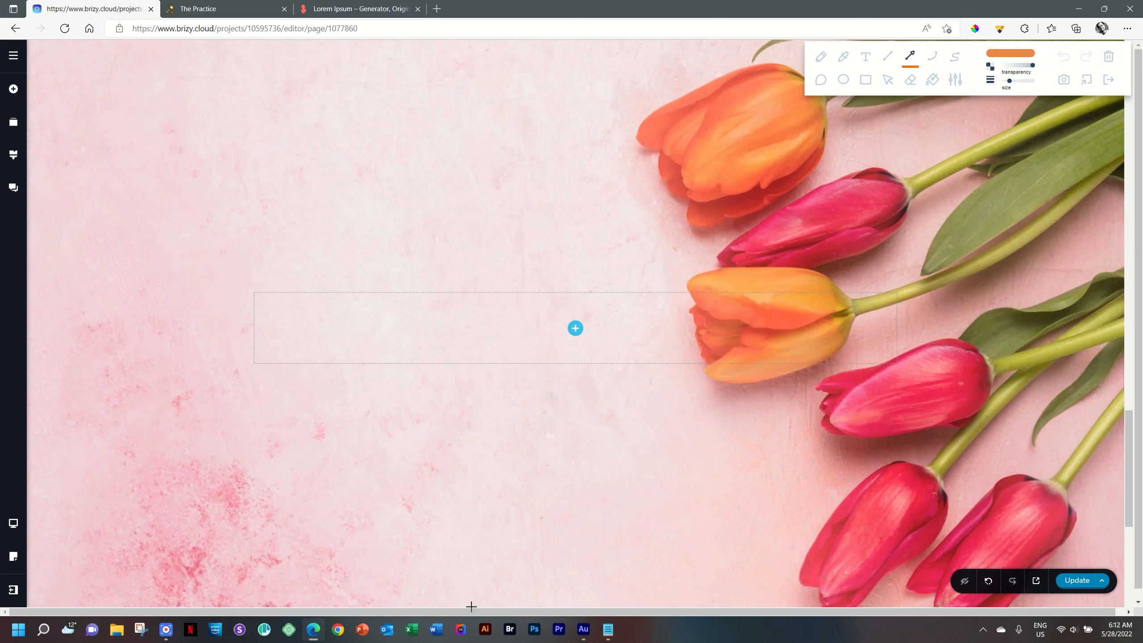
{"action": "mouse_move", "coordinate": [471, 606]}
{"action": "left_mouse_down"}
{"action": "mouse_move", "coordinate": [467, 170]}
{"action": "mouse_move", "coordinate": [488, 43]}
{"action": "mouse_move", "coordinate": [472, 41]}
{"action": "left_mouse_up"}
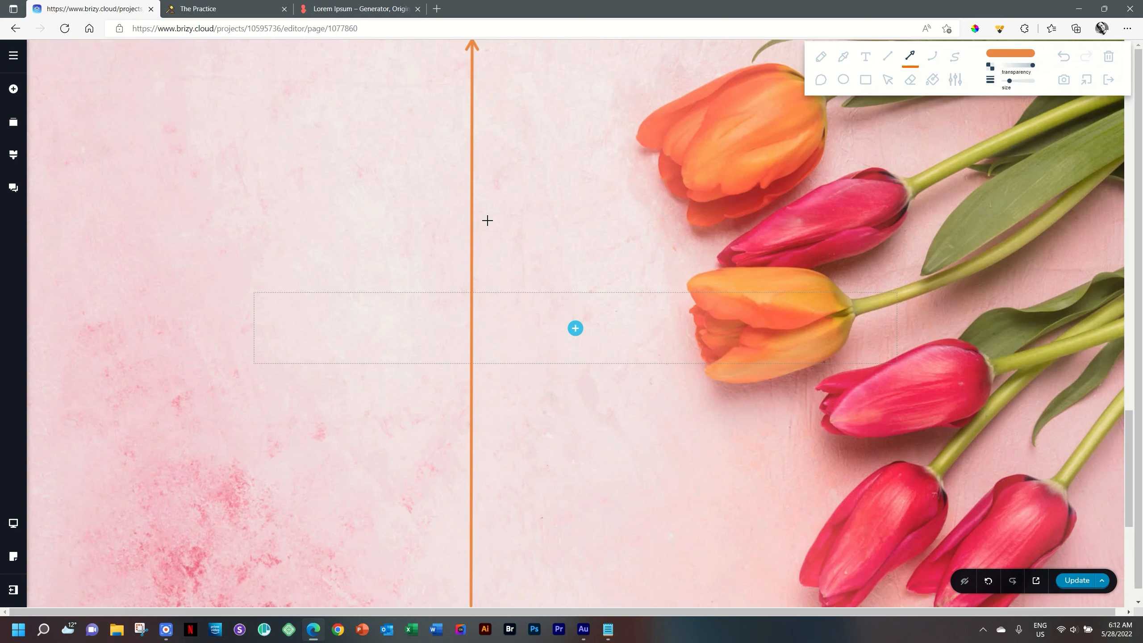
{"action": "left_click", "coordinate": [1109, 79]}
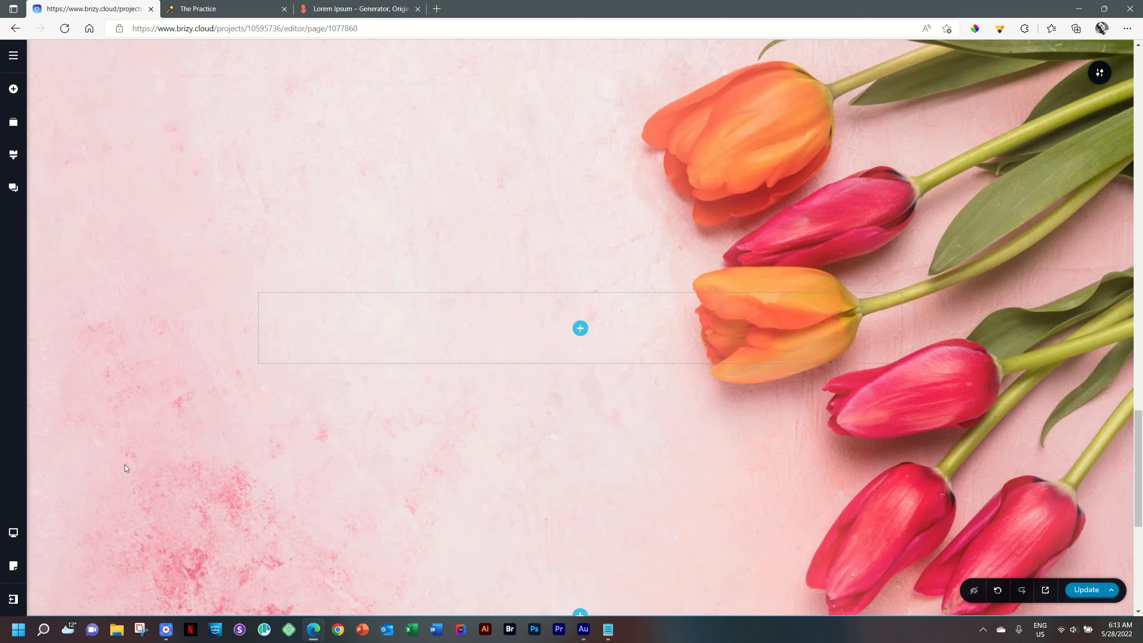
Step: Preview the tulip section in Tablet and Mobile views, then return to Desktop
{"action": "mouse_move", "coordinate": [13, 532]}
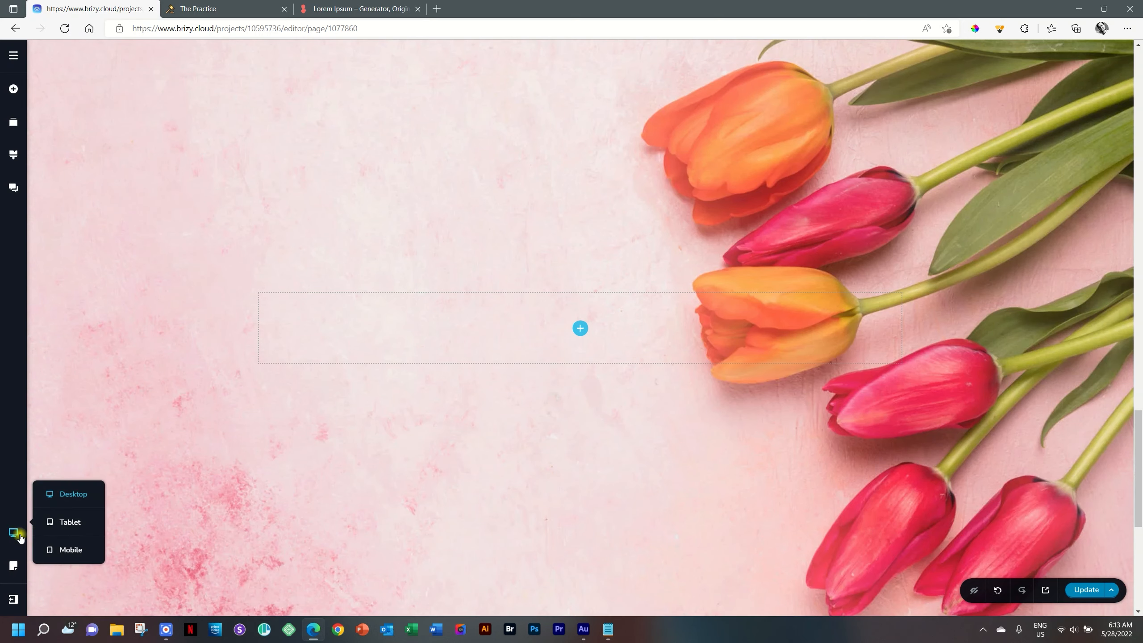
{"action": "left_click", "coordinate": [78, 532]}
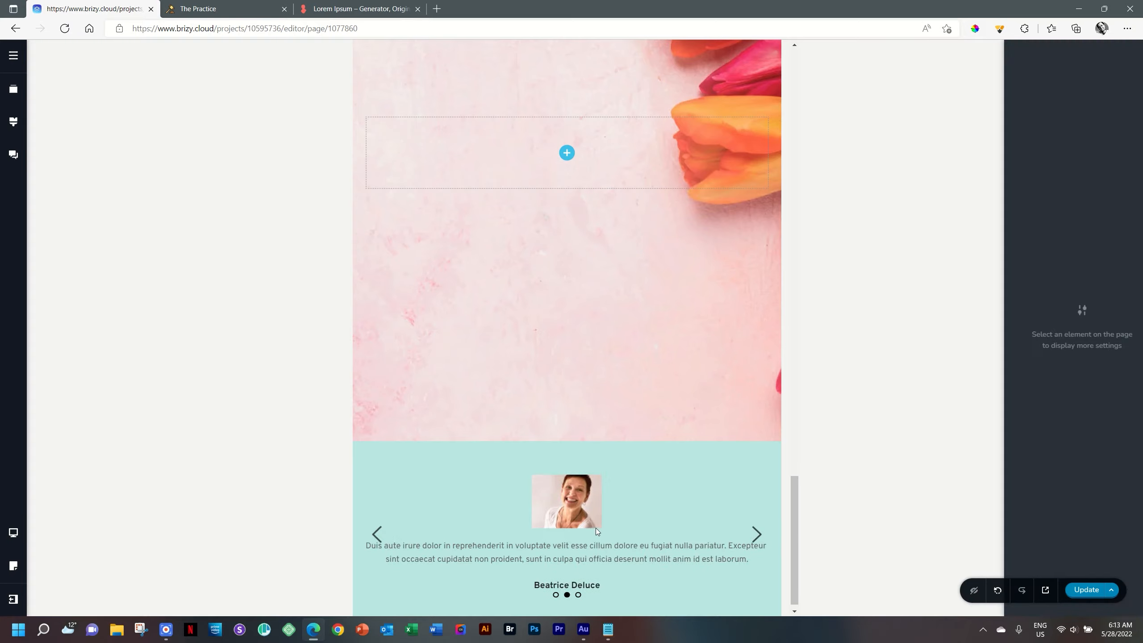
{"action": "left_click_drag", "start_coordinate": [795, 522], "coordinate": [801, 481]}
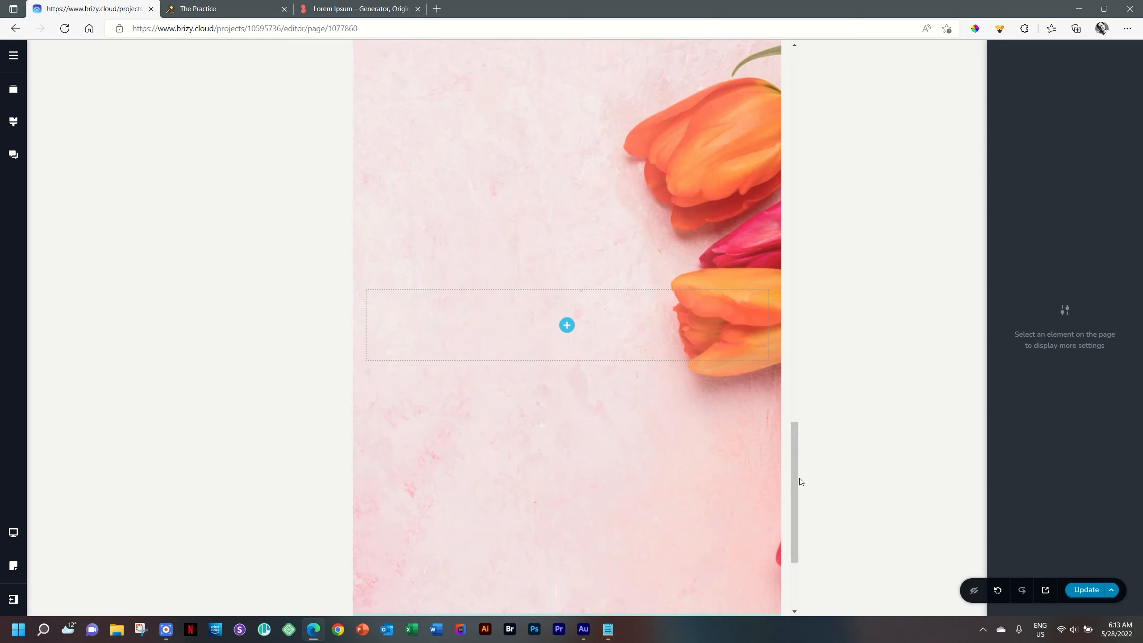
{"action": "left_click", "coordinate": [13, 532]}
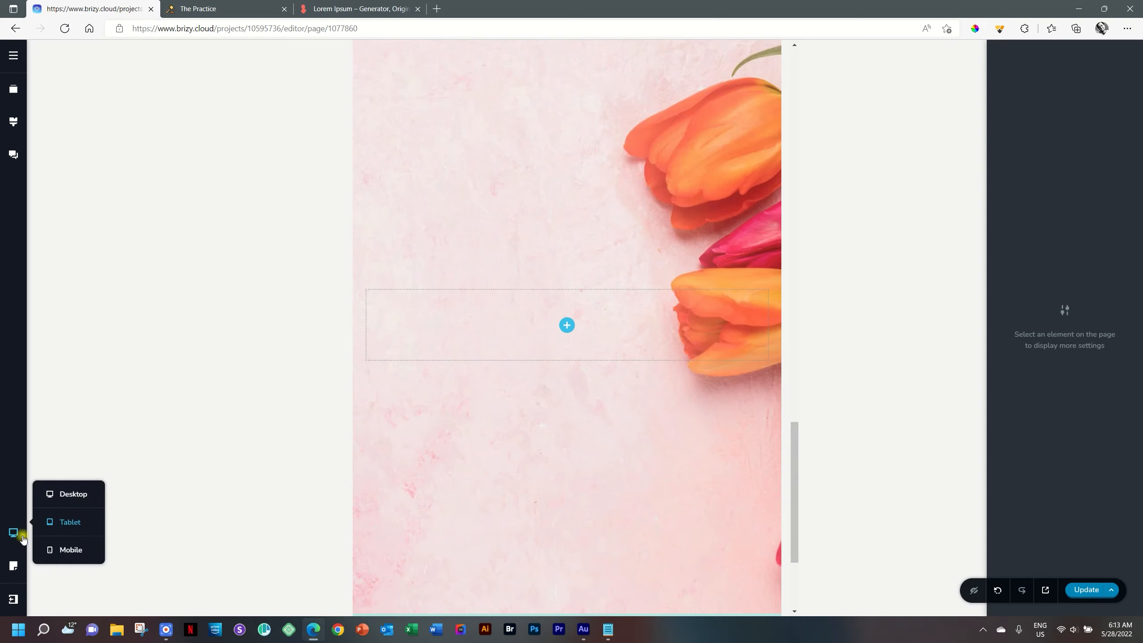
{"action": "left_click", "coordinate": [58, 557]}
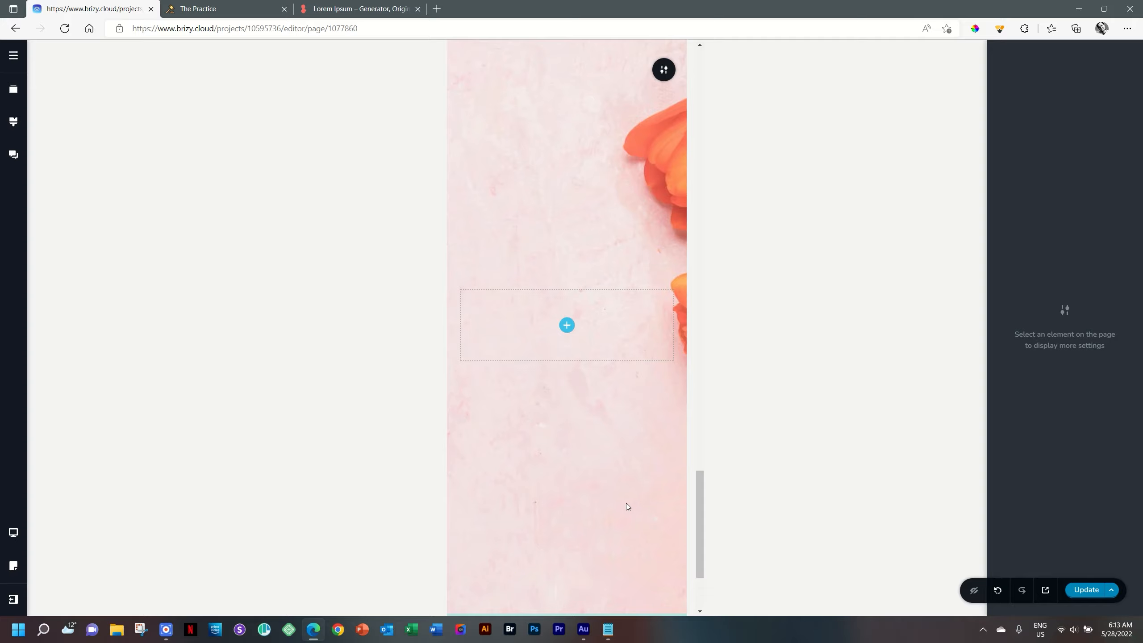
{"action": "mouse_move", "coordinate": [13, 532]}
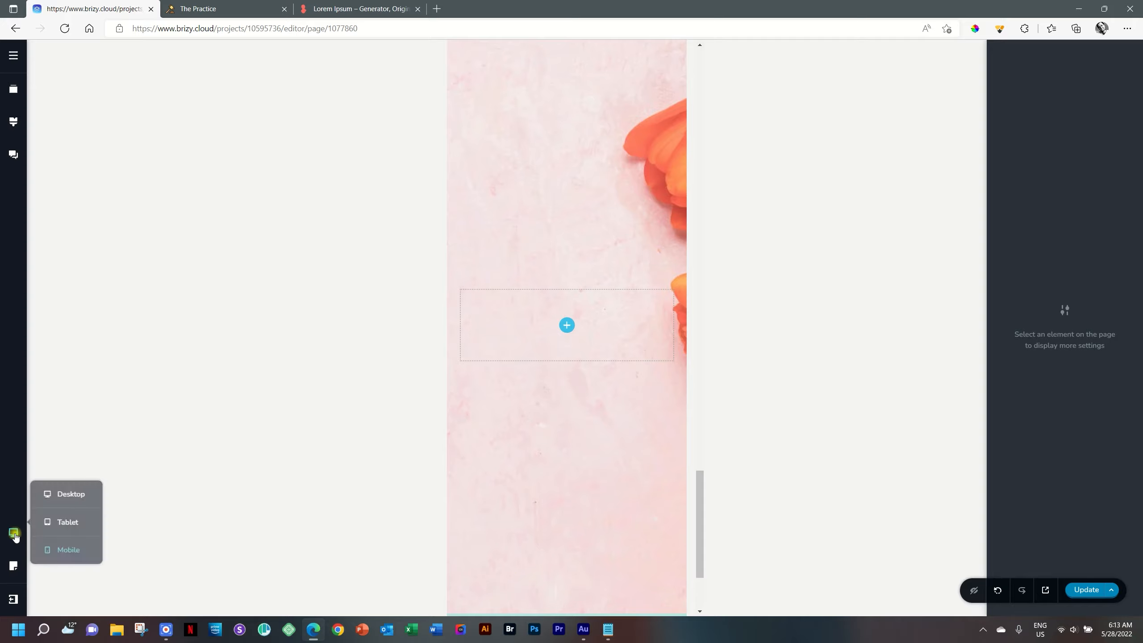
{"action": "left_click", "coordinate": [79, 497]}
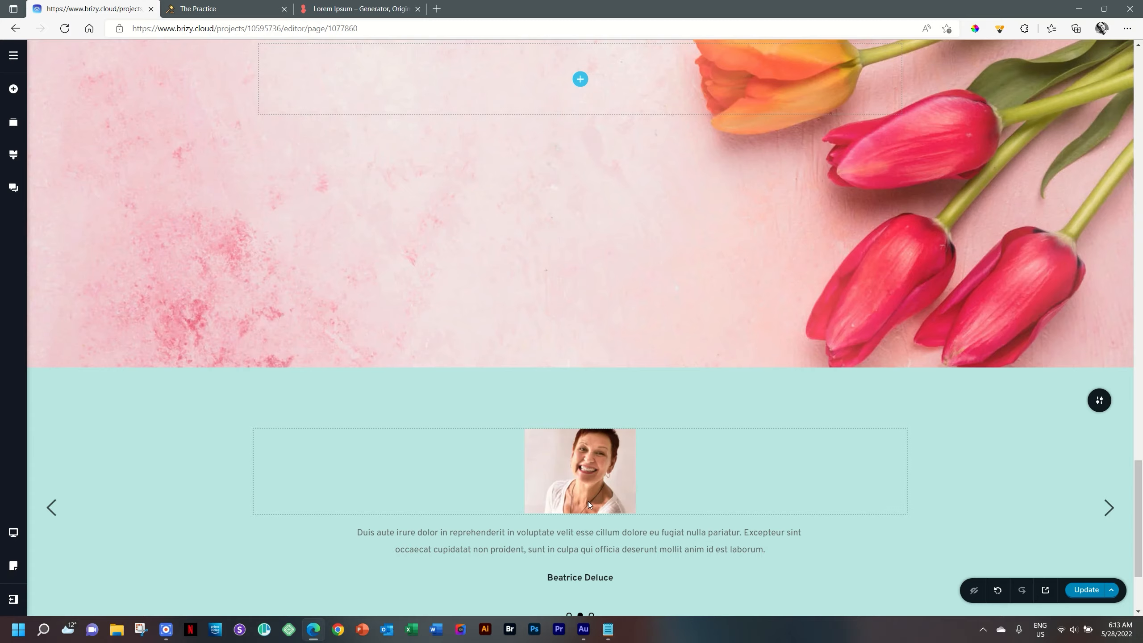
Step: Save the page with Ctrl+S and open the live site preview in a new tab
{"action": "scroll", "coordinate": [587, 501], "scroll_direction": "up", "scroll_amount": 5}
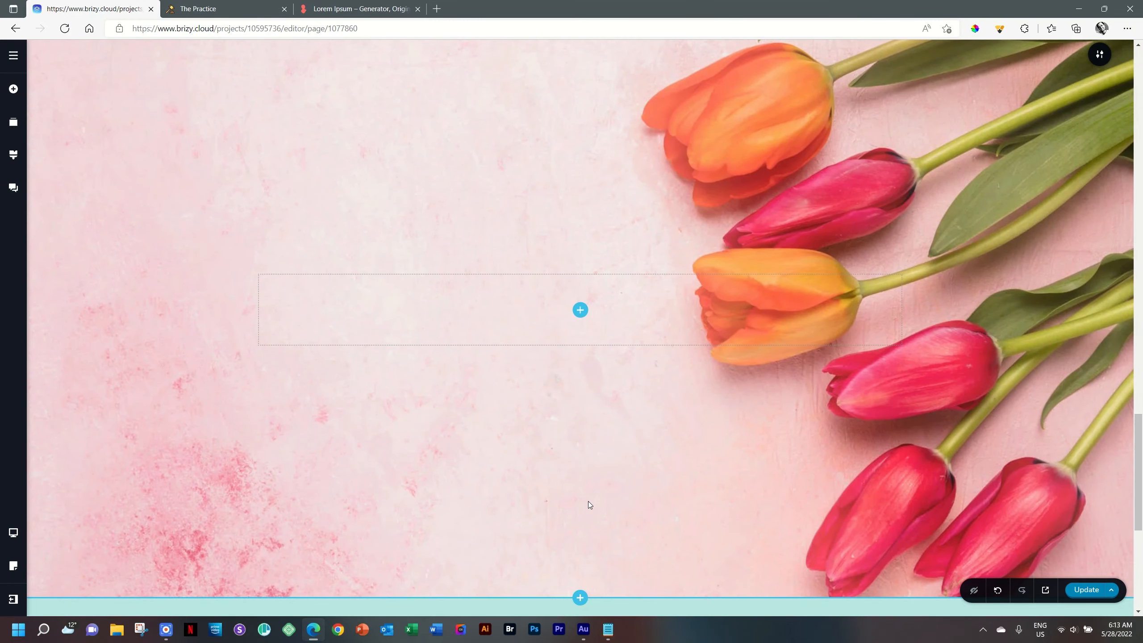
{"action": "key", "text": "ctrl+s"}
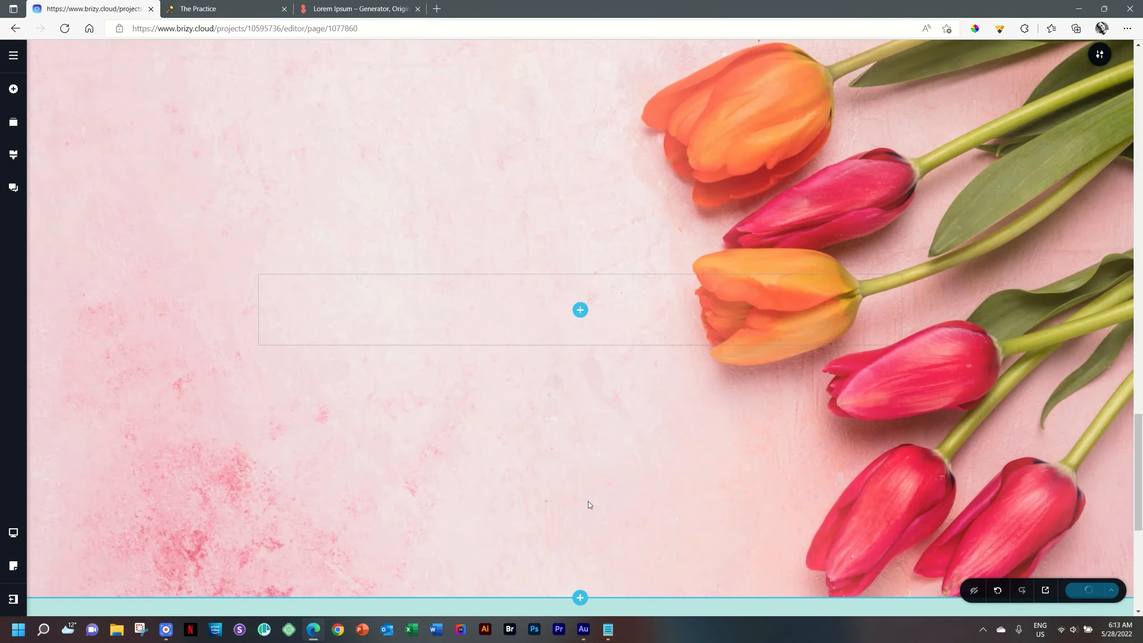
{"action": "left_click", "coordinate": [1048, 591]}
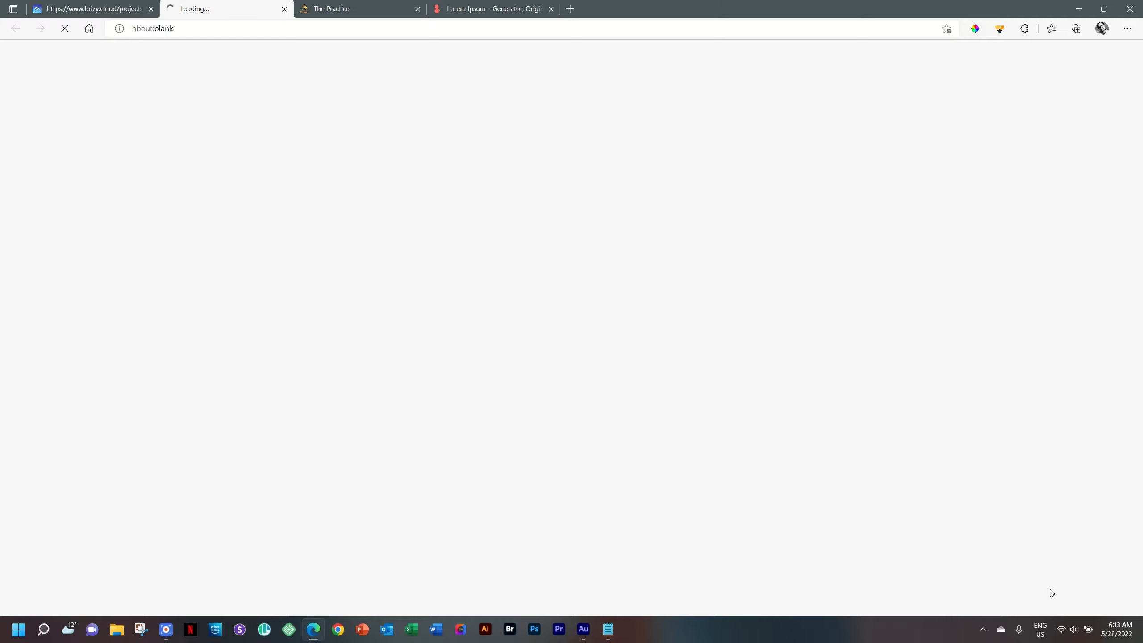
{"action": "key", "text": "F12"}
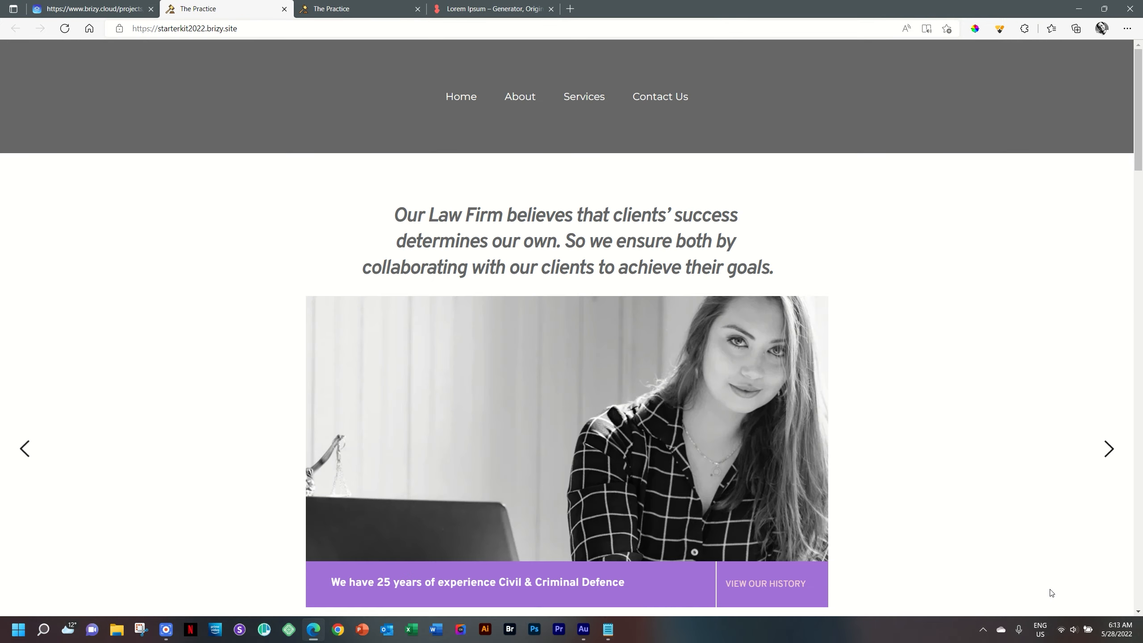
Step: Scroll the live site down to the tulip section and open DevTools with F12
{"action": "left_click_drag", "start_coordinate": [1139, 166], "coordinate": [1141, 501]}
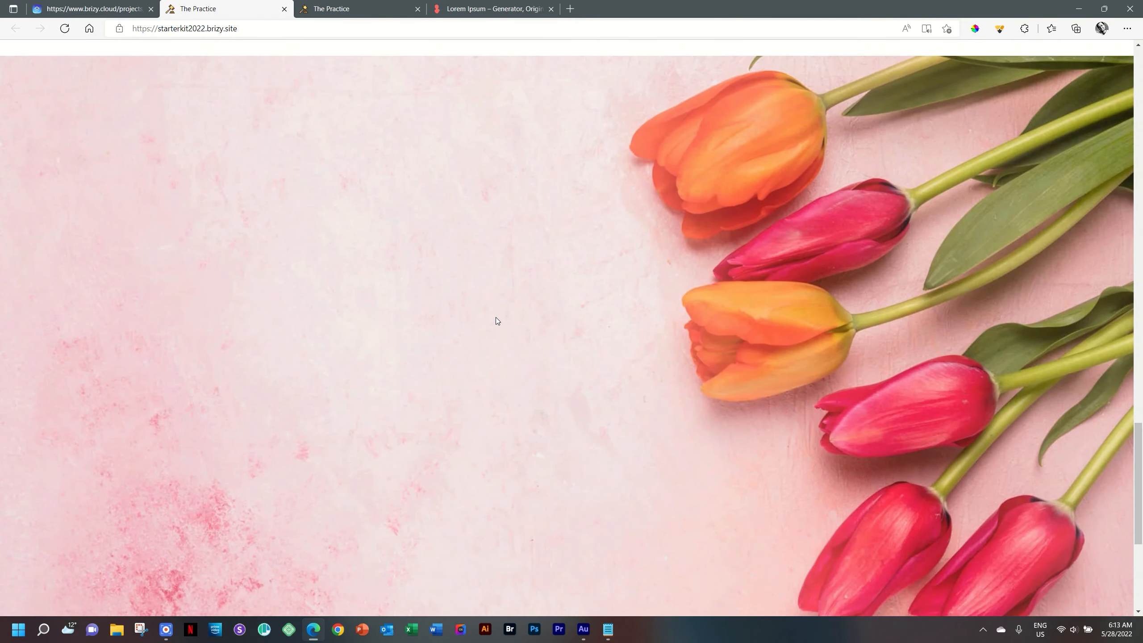
{"action": "key", "text": "F12"}
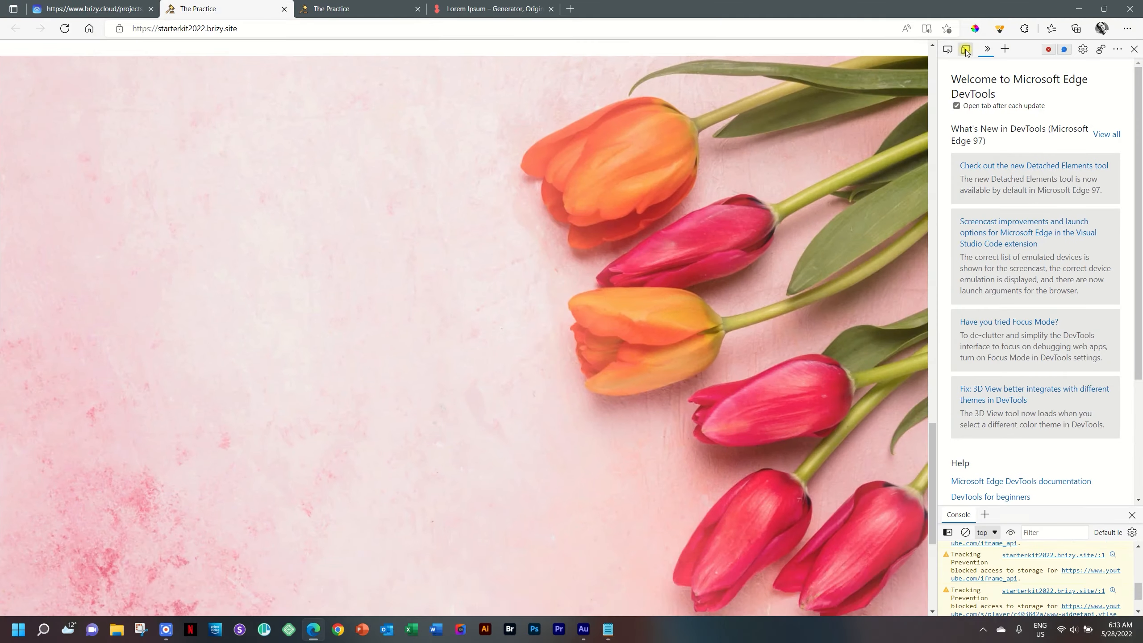
Step: Turn on device emulation and preview the page at iPad Air size
{"action": "left_click", "coordinate": [612, 152]}
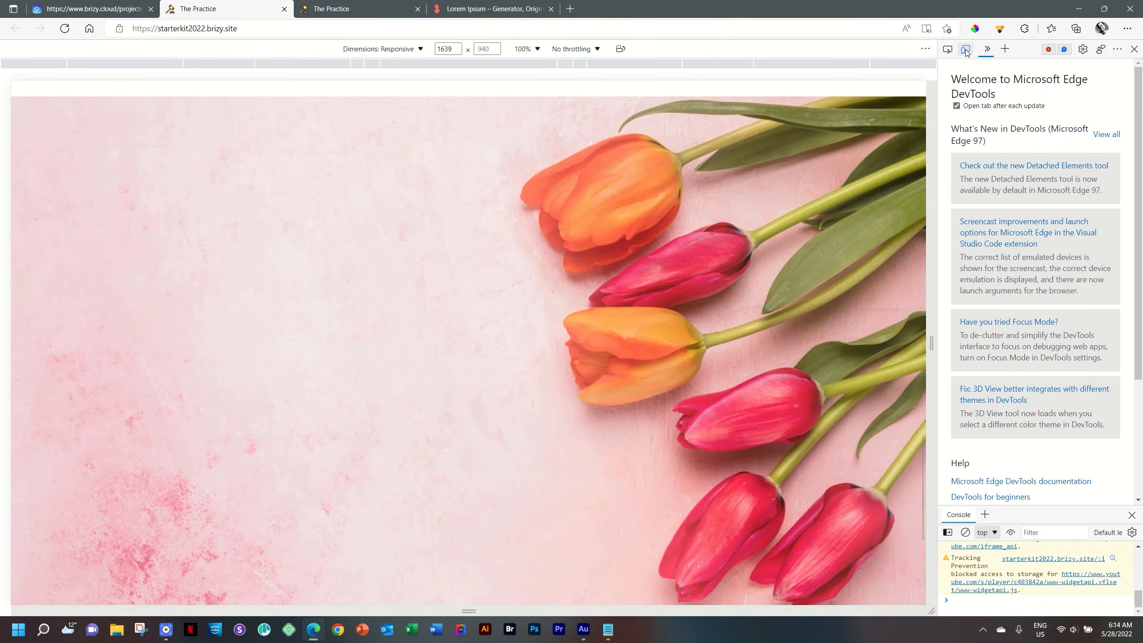
{"action": "left_click", "coordinate": [417, 51]}
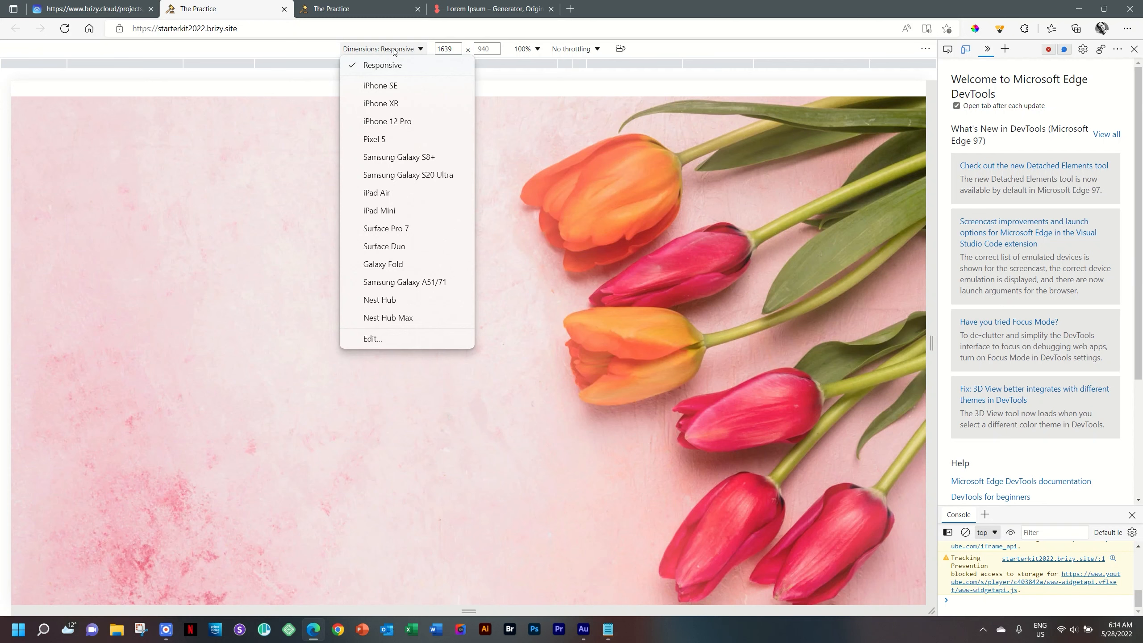
{"action": "left_click", "coordinate": [383, 197]}
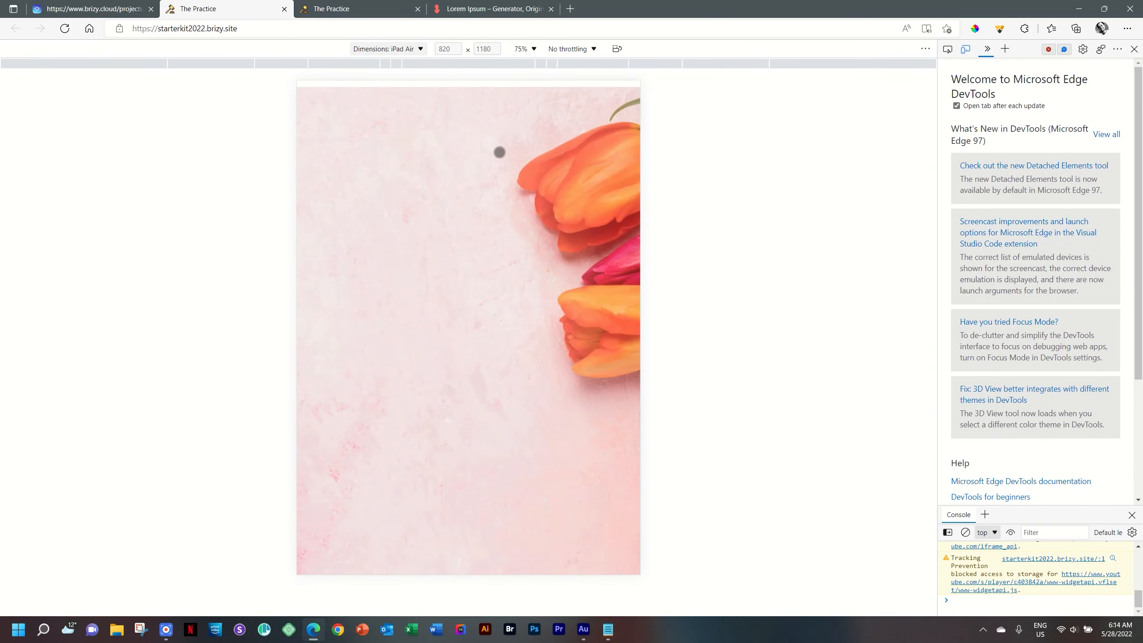
{"action": "scroll", "coordinate": [541, 375], "scroll_direction": "down", "scroll_amount": 4}
{"action": "scroll", "coordinate": [541, 374], "scroll_direction": "up", "scroll_amount": 4}
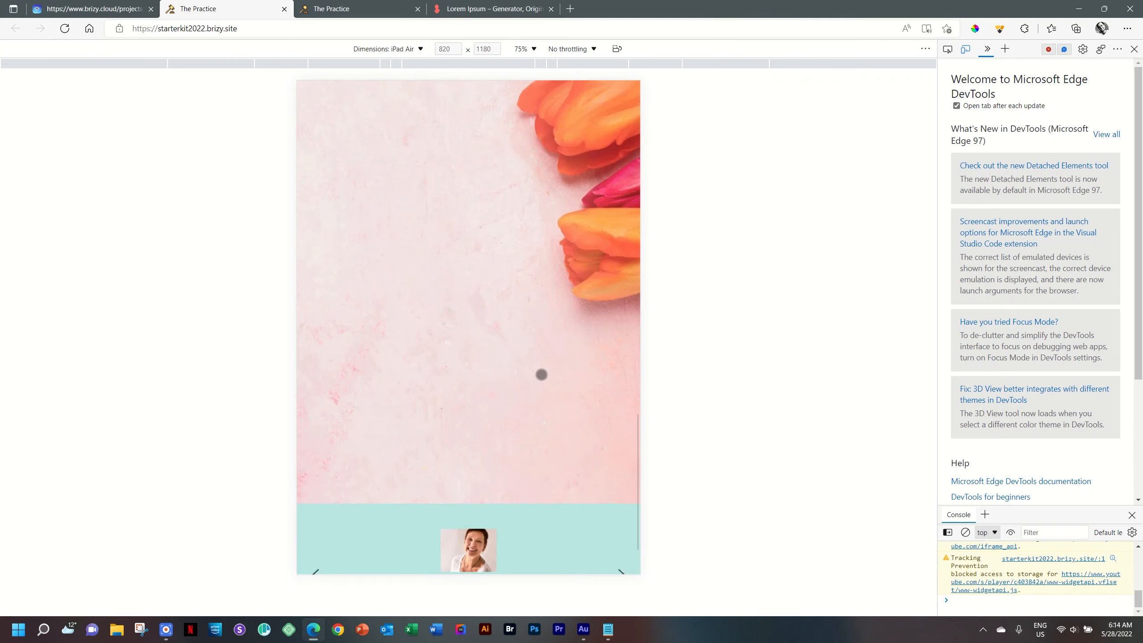
{"action": "scroll", "coordinate": [458, 305], "scroll_direction": "up", "scroll_amount": 4}
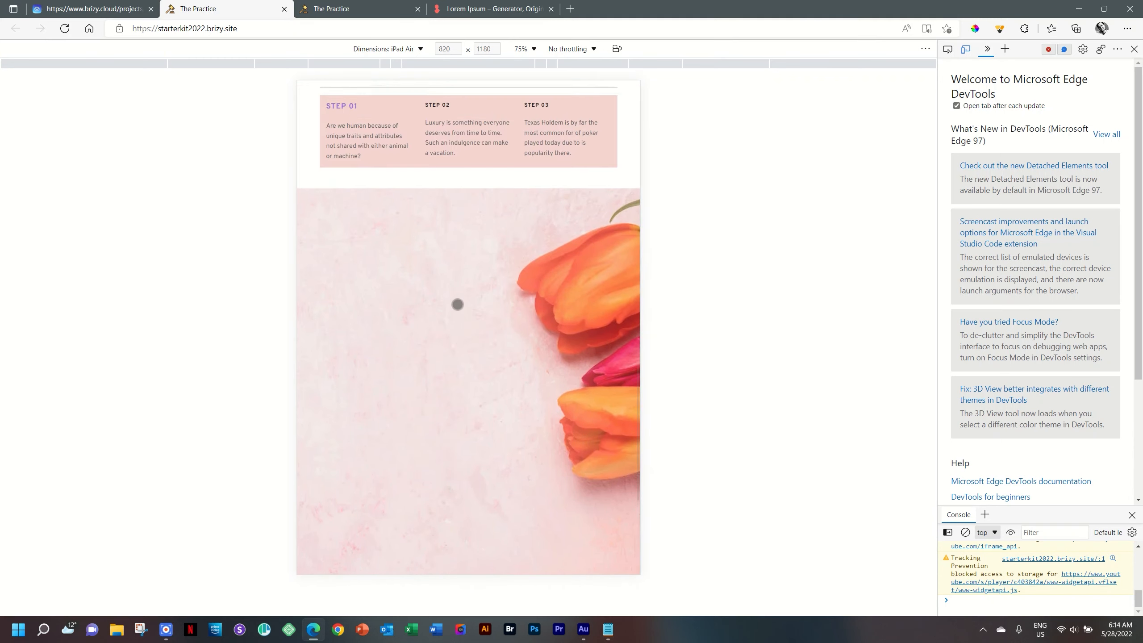
{"action": "scroll", "coordinate": [458, 307], "scroll_direction": "down", "scroll_amount": 4}
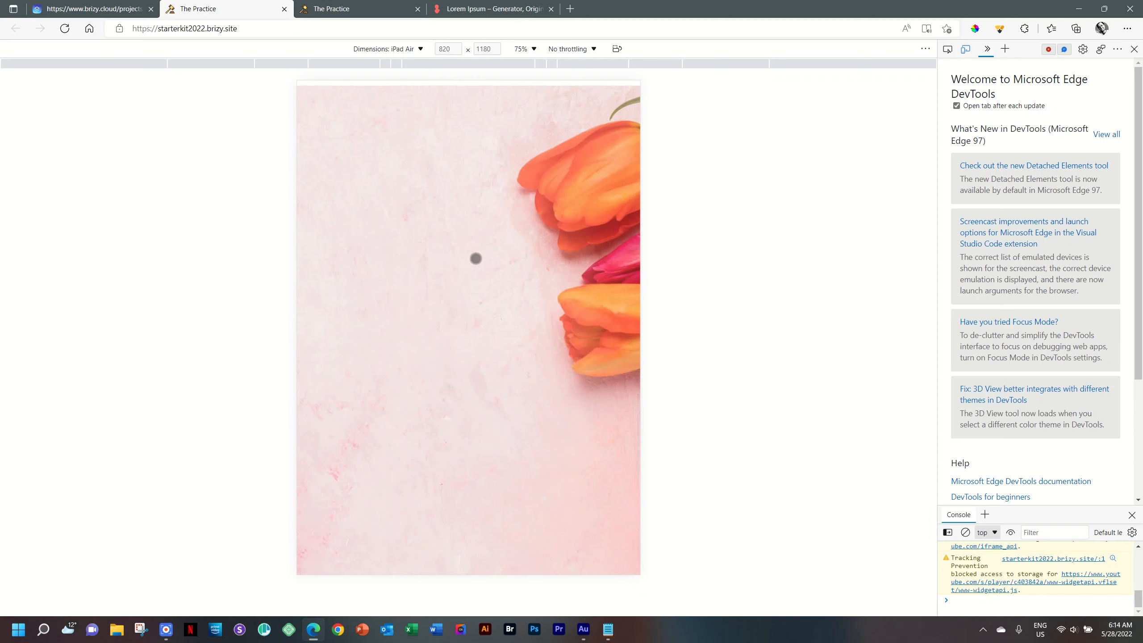
Step: Switch the emulated device to iPhone SE and scroll through the page
{"action": "left_click", "coordinate": [410, 49]}
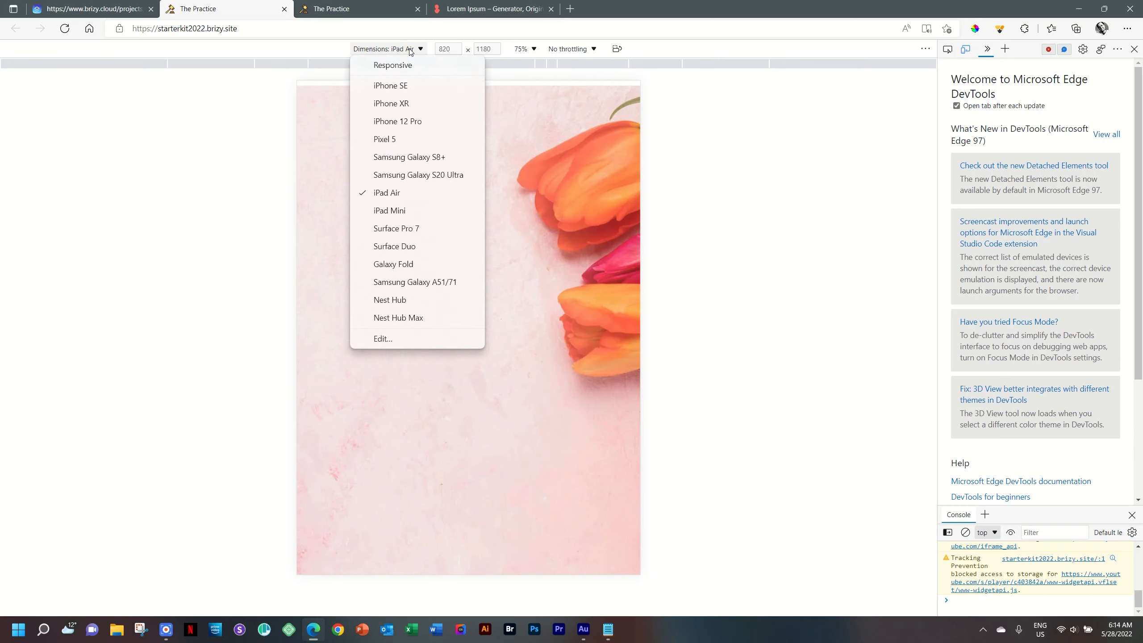
{"action": "left_click", "coordinate": [398, 86]}
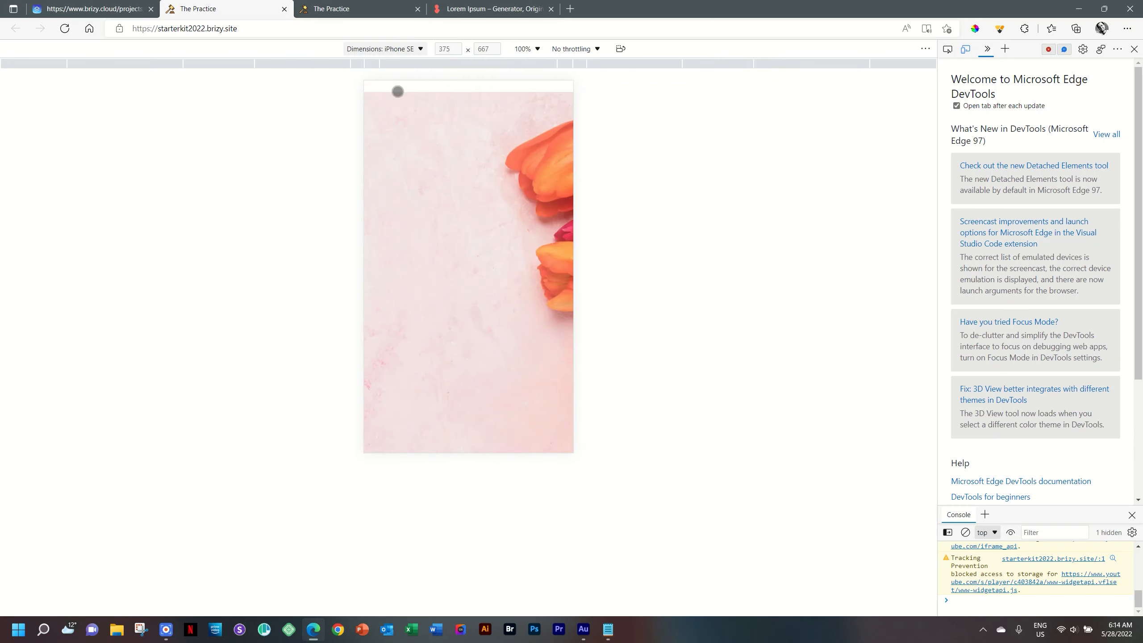
{"action": "scroll", "coordinate": [468, 269], "scroll_direction": "down", "scroll_amount": 3}
{"action": "scroll", "coordinate": [468, 269], "scroll_direction": "up", "scroll_amount": 3}
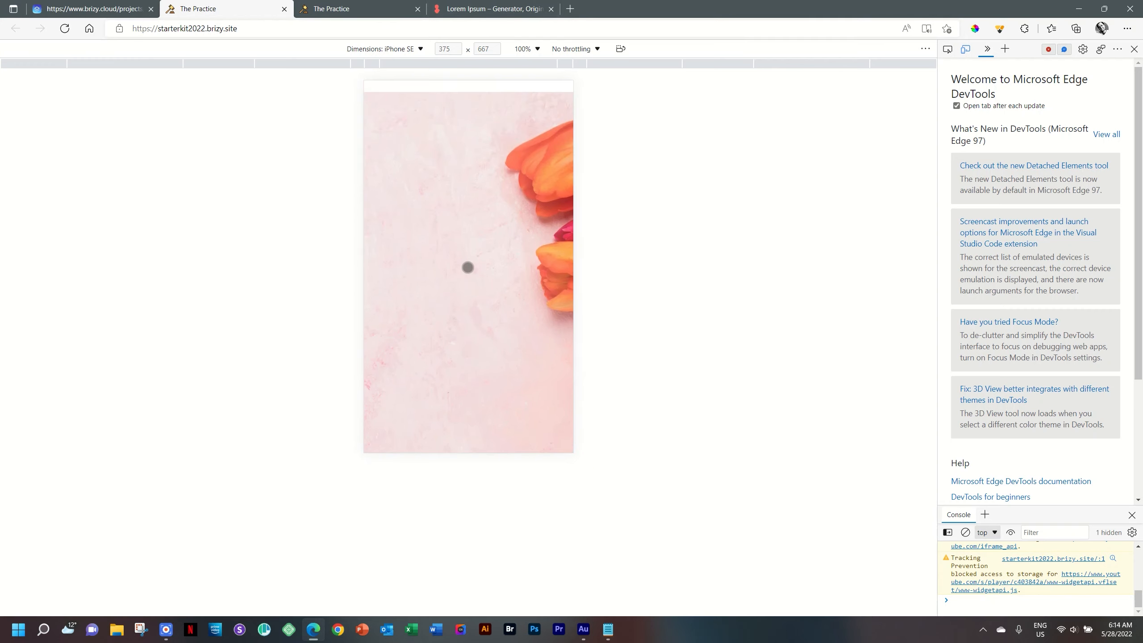
{"action": "scroll", "coordinate": [468, 267], "scroll_direction": "down", "scroll_amount": 3}
{"action": "scroll", "coordinate": [472, 270], "scroll_direction": "up", "scroll_amount": 3}
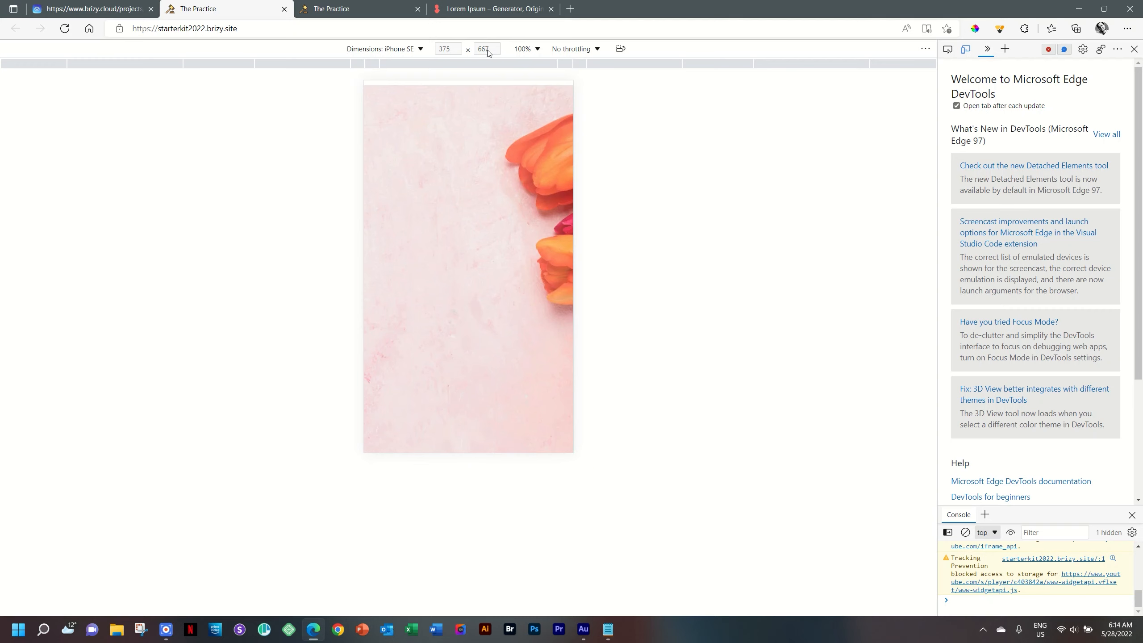
{"action": "left_click_drag", "start_coordinate": [475, 194], "coordinate": [458, 142]}
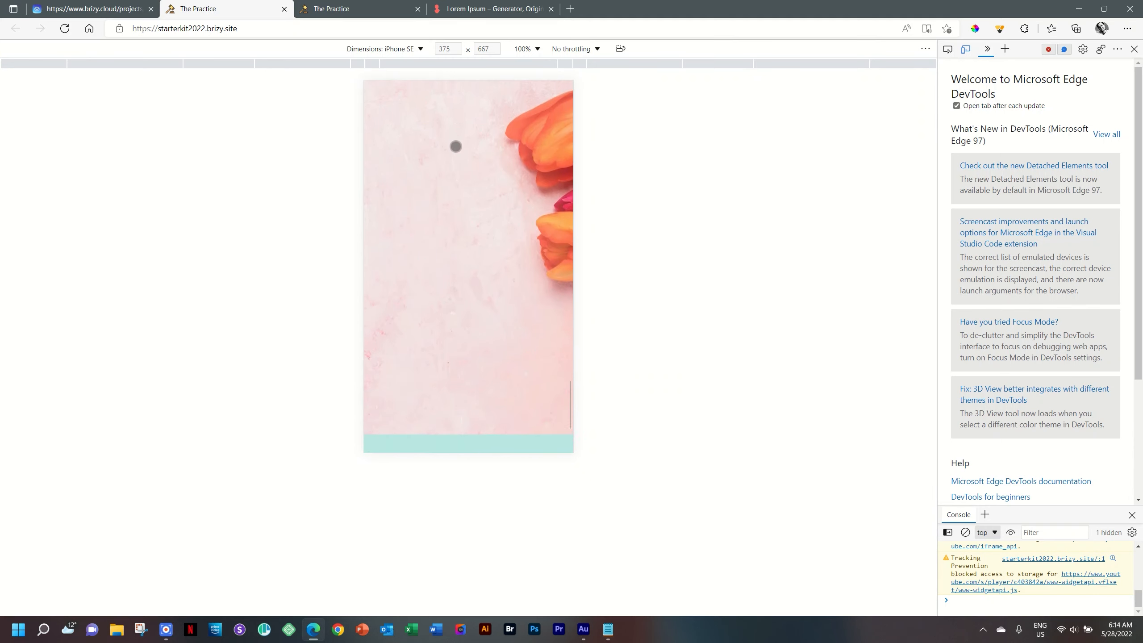
Step: Preview at Samsung Galaxy S8+ size, then turn off emulation and close DevTools
{"action": "left_click", "coordinate": [410, 48]}
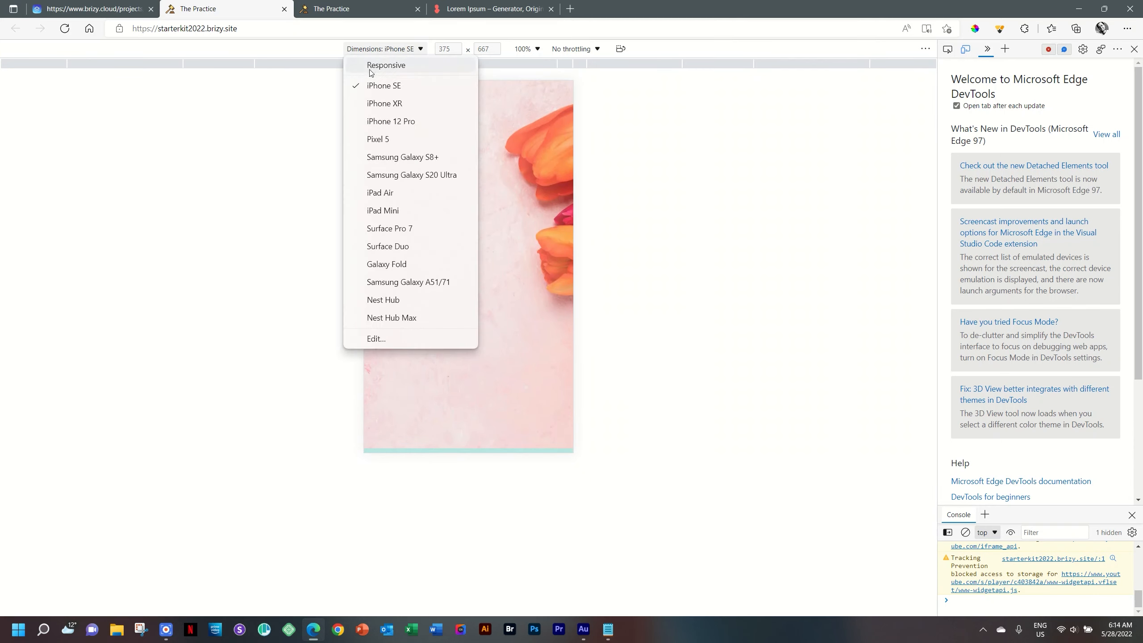
{"action": "left_click", "coordinate": [397, 158]}
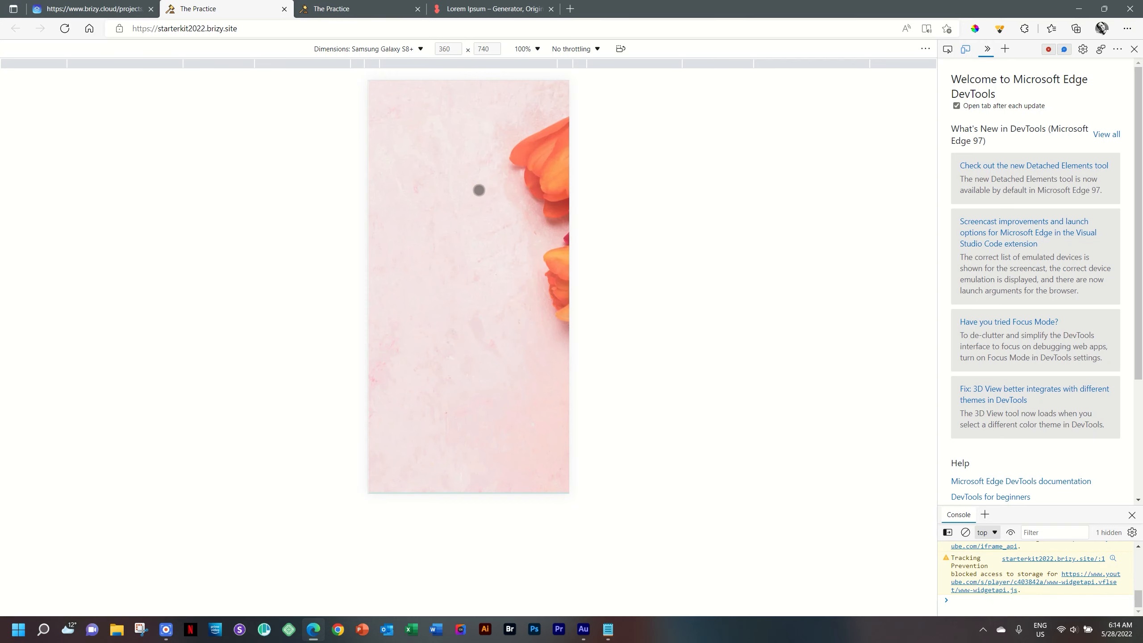
{"action": "left_click", "coordinate": [965, 50]}
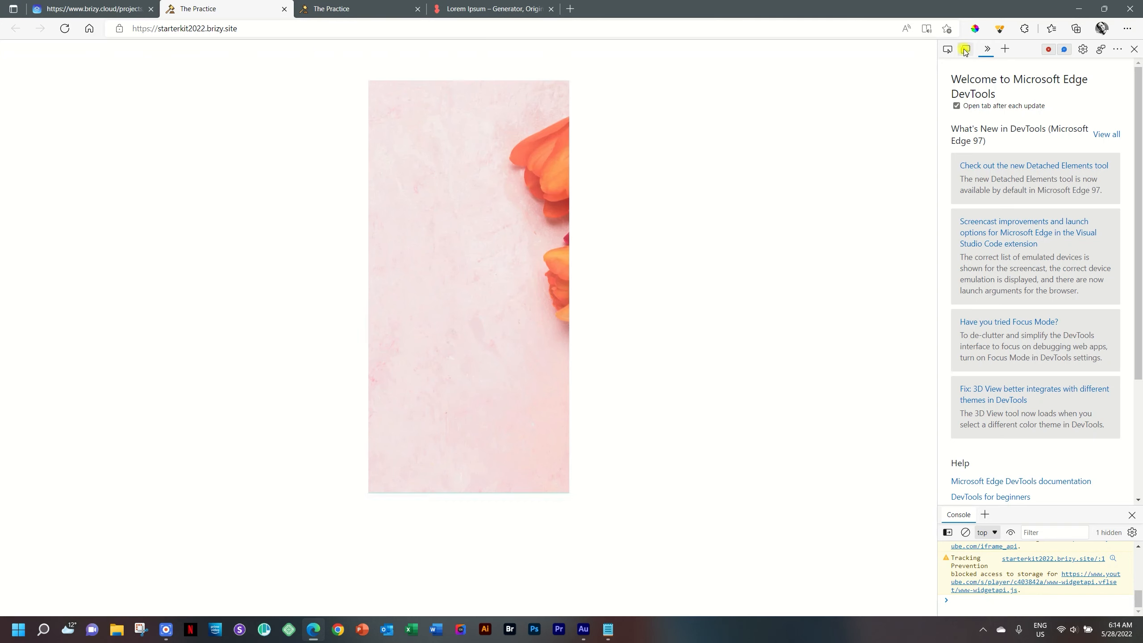
{"action": "left_click", "coordinate": [1131, 51]}
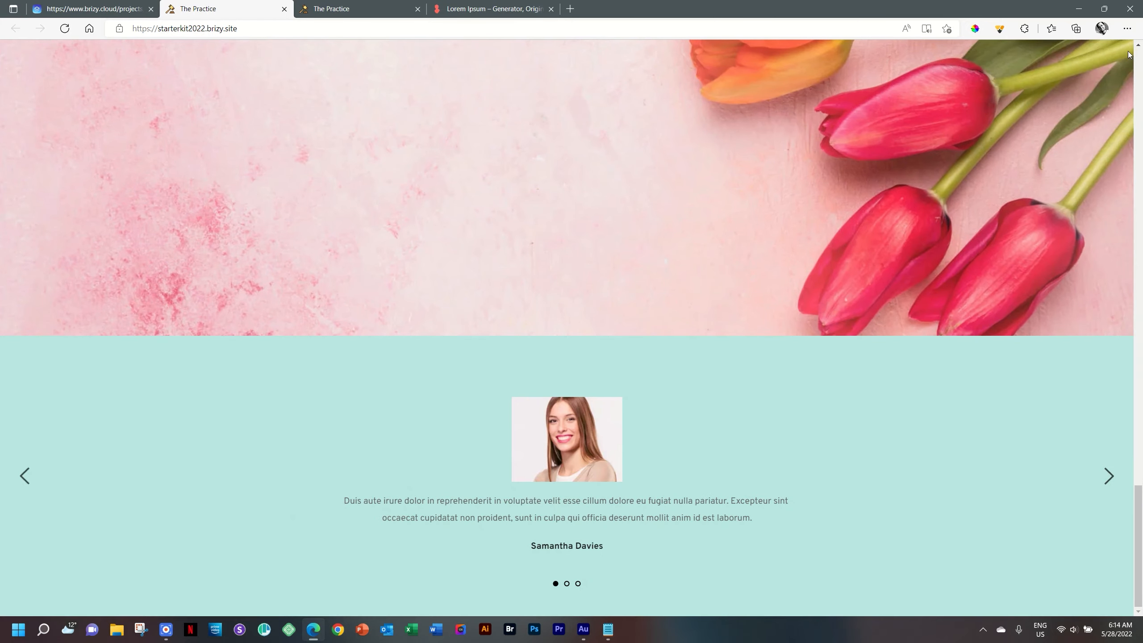
Step: Back in the Brizy editor, show the tulip section background's Parallax options
{"action": "left_click", "coordinate": [108, 8]}
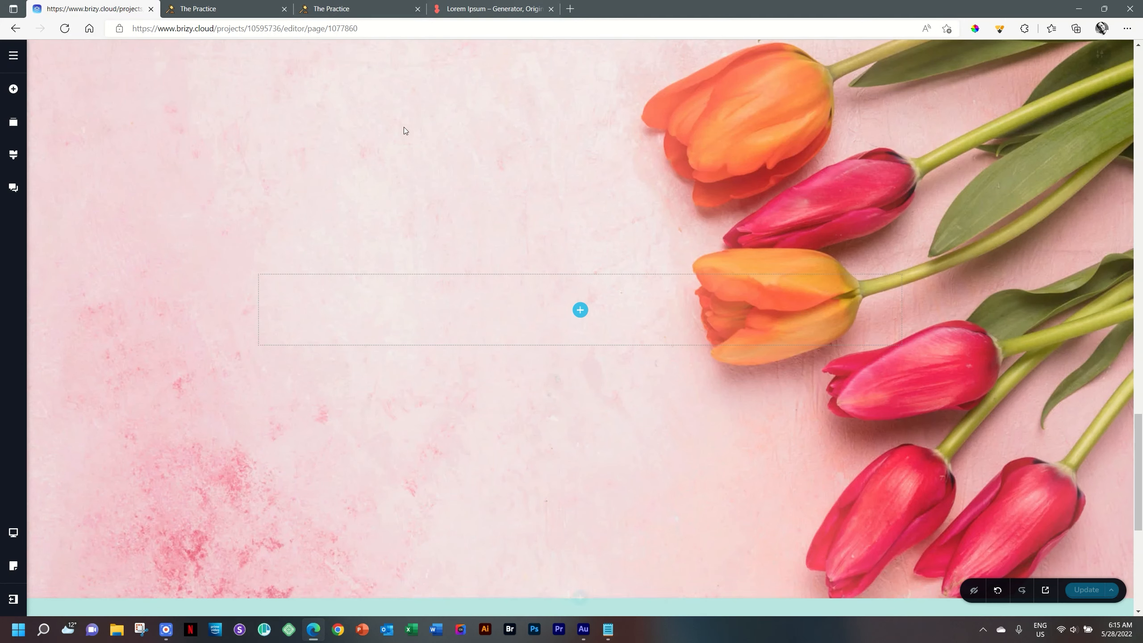
{"action": "scroll", "coordinate": [650, 243], "scroll_direction": "up", "scroll_amount": 3}
{"action": "mouse_move", "coordinate": [1106, 176]}
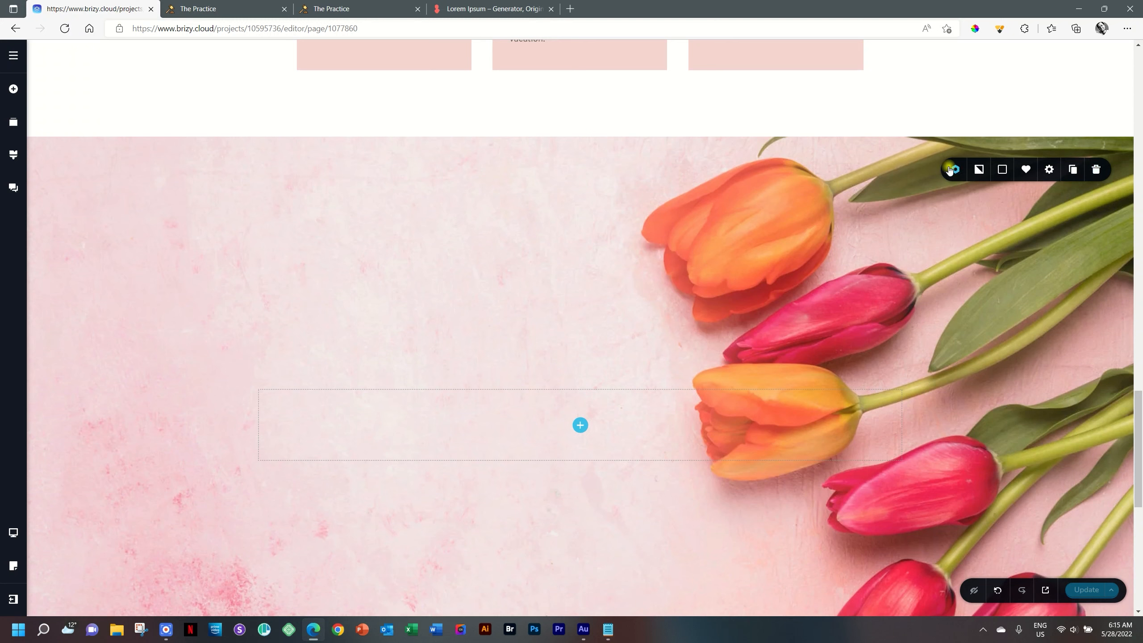
{"action": "mouse_move", "coordinate": [980, 171]}
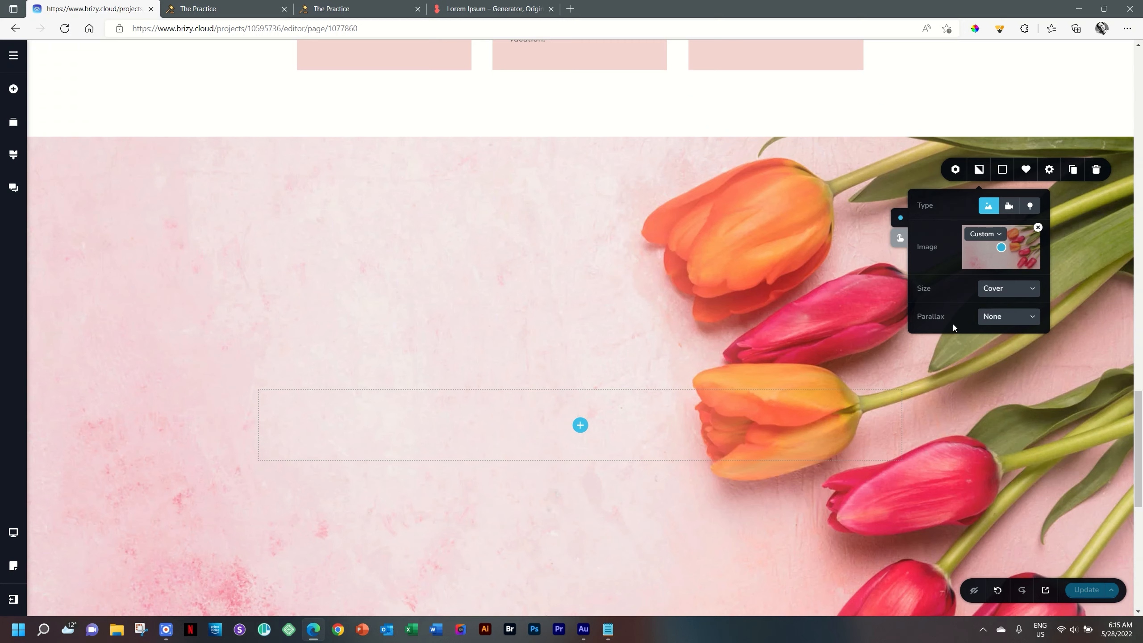
{"action": "left_click", "coordinate": [1005, 320]}
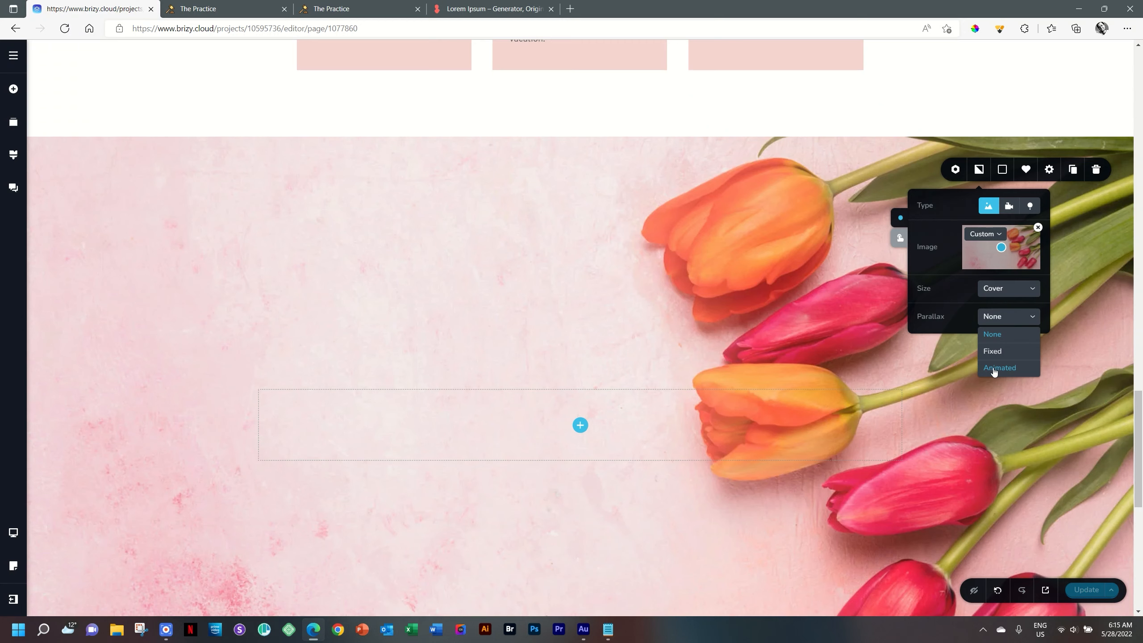
Step: Set the background parallax to Fixed and scroll the page to check the effect
{"action": "left_click", "coordinate": [1003, 356]}
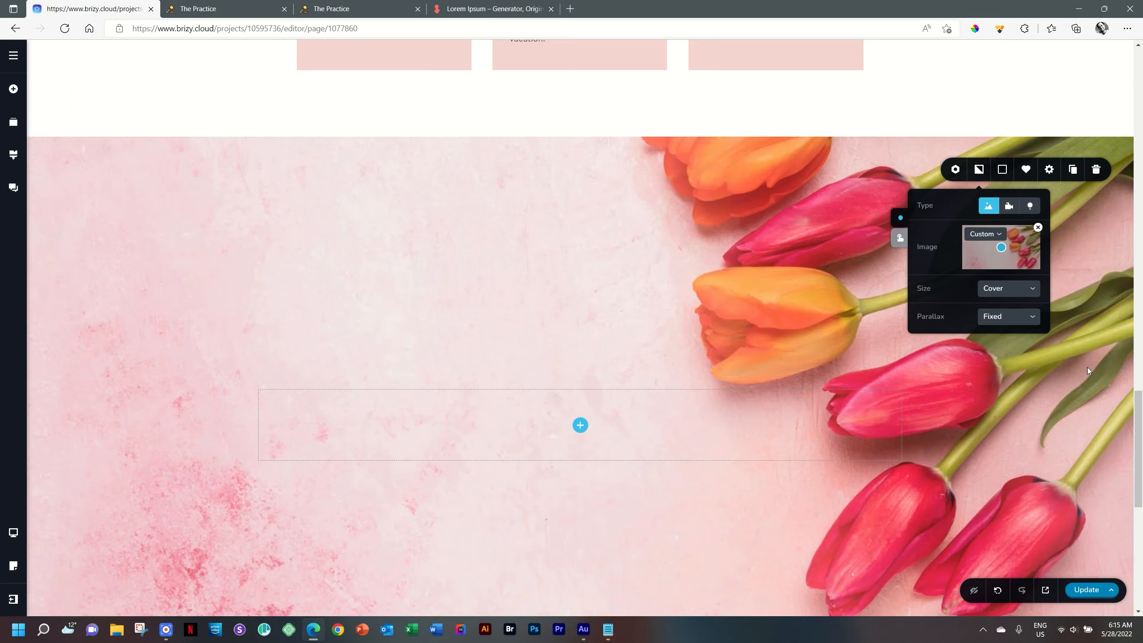
{"action": "mouse_move", "coordinate": [1139, 442]}
{"action": "left_mouse_down"}
{"action": "mouse_move", "coordinate": [1140, 542]}
{"action": "mouse_move", "coordinate": [1141, 188]}
{"action": "mouse_move", "coordinate": [1141, 517]}
{"action": "mouse_move", "coordinate": [1134, 429]}
{"action": "left_mouse_up"}
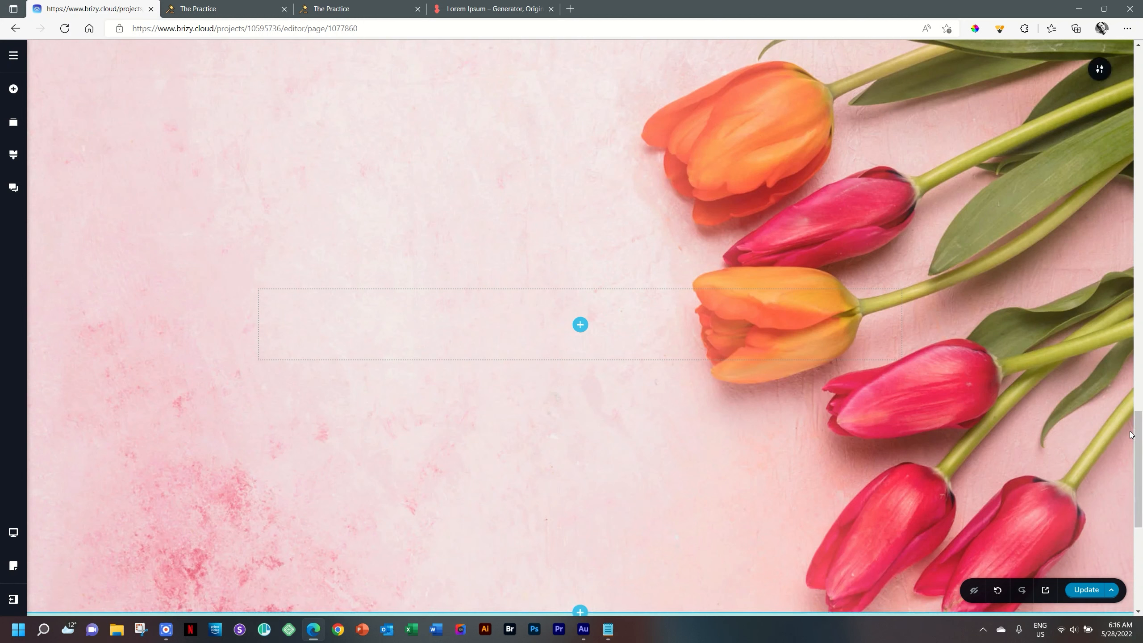
{"action": "mouse_move", "coordinate": [1142, 434]}
{"action": "left_mouse_down"}
{"action": "mouse_move", "coordinate": [1142, 288]}
{"action": "mouse_move", "coordinate": [1141, 458]}
{"action": "left_mouse_up"}
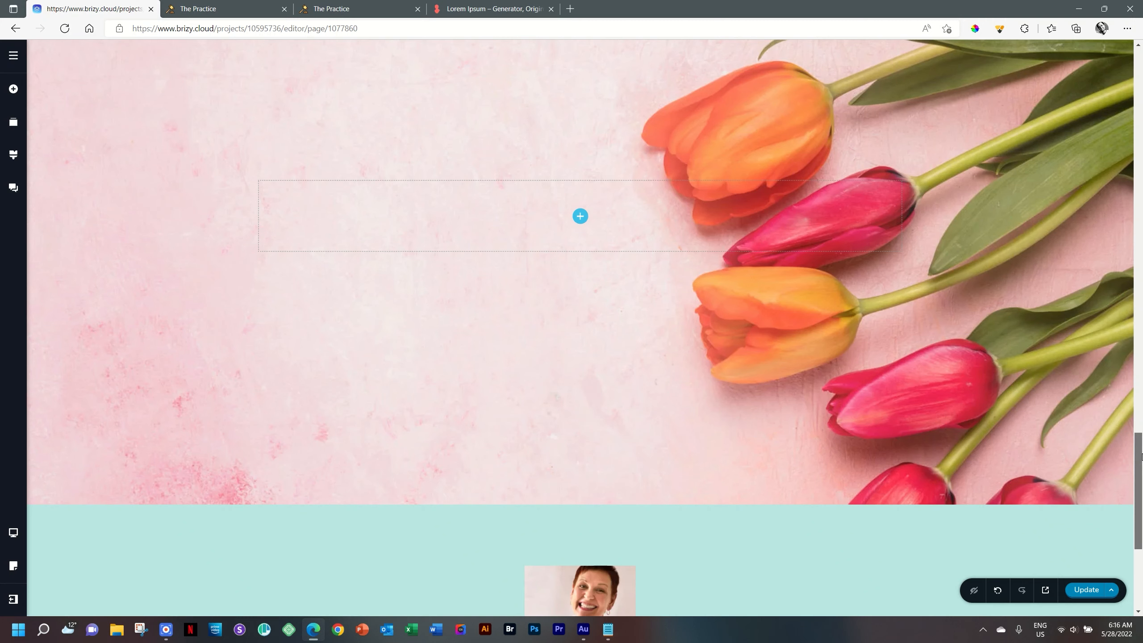
{"action": "left_click_drag", "start_coordinate": [1141, 458], "coordinate": [1142, 426]}
{"action": "left_click", "coordinate": [1100, 113]}
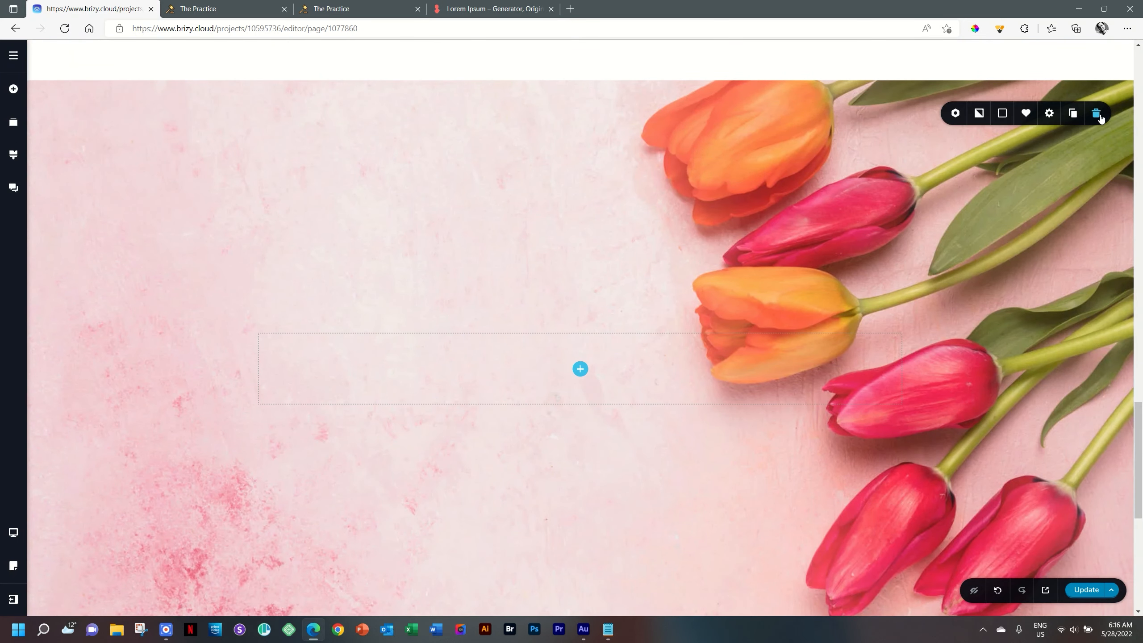
Step: Set the tulip section's background parallax to Animated
{"action": "left_click", "coordinate": [979, 113]}
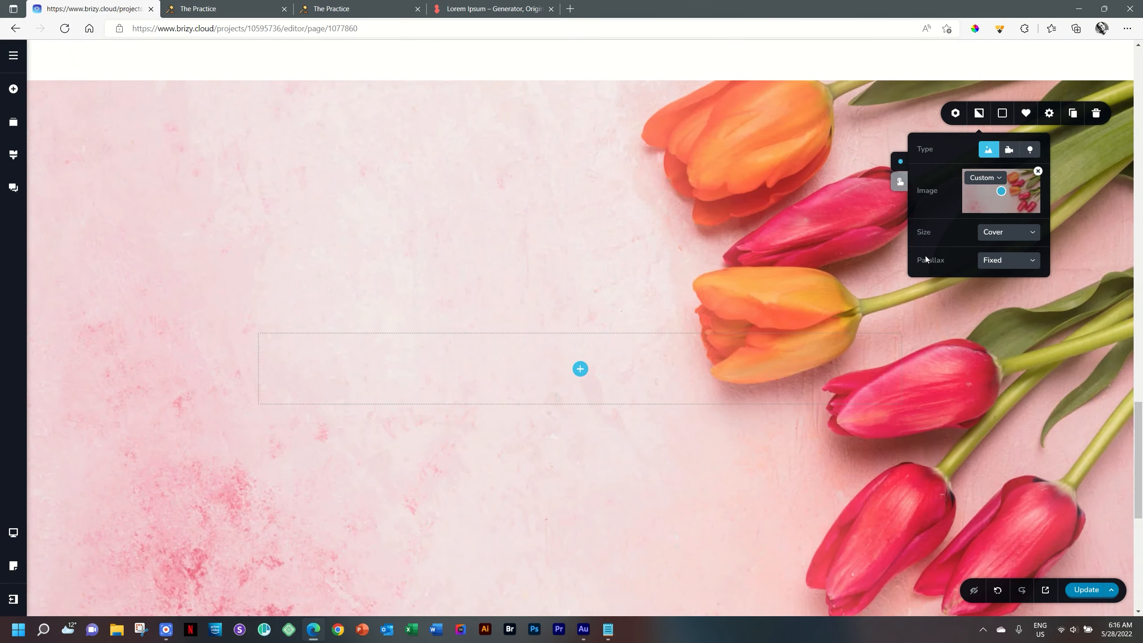
{"action": "left_click", "coordinate": [993, 267]}
{"action": "left_click", "coordinate": [996, 311]}
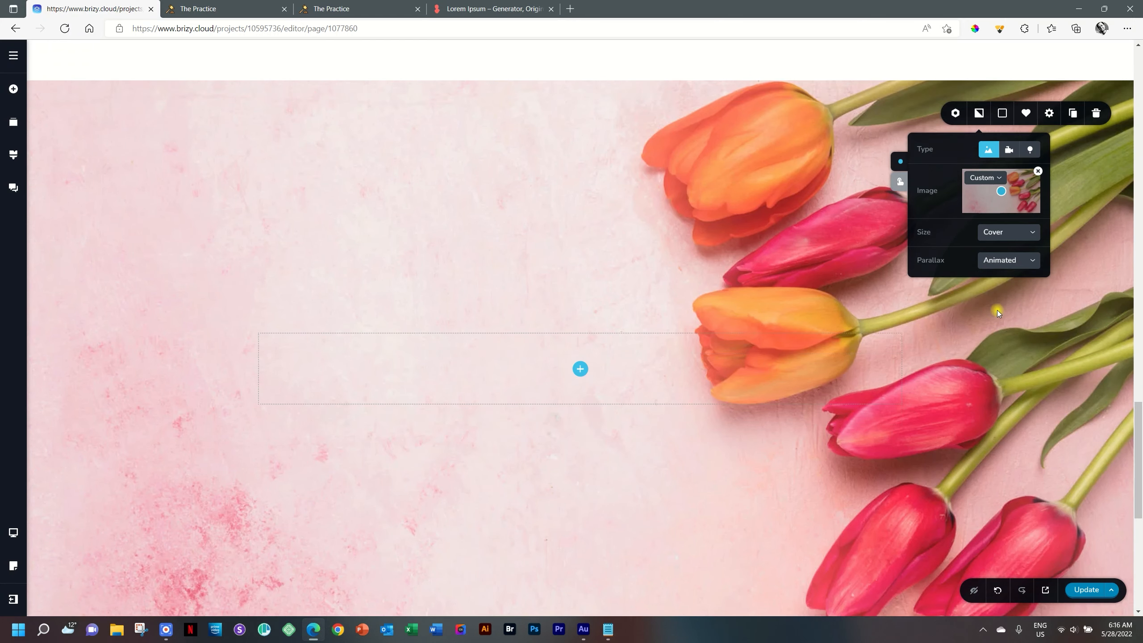
Step: Publish the page and open the live site preview in a new tab
{"action": "mouse_move", "coordinate": [1139, 437]}
{"action": "left_mouse_down"}
{"action": "mouse_move", "coordinate": [1142, 522]}
{"action": "mouse_move", "coordinate": [1140, 337]}
{"action": "mouse_move", "coordinate": [1142, 534]}
{"action": "mouse_move", "coordinate": [1141, 319]}
{"action": "mouse_move", "coordinate": [1142, 452]}
{"action": "left_mouse_up"}
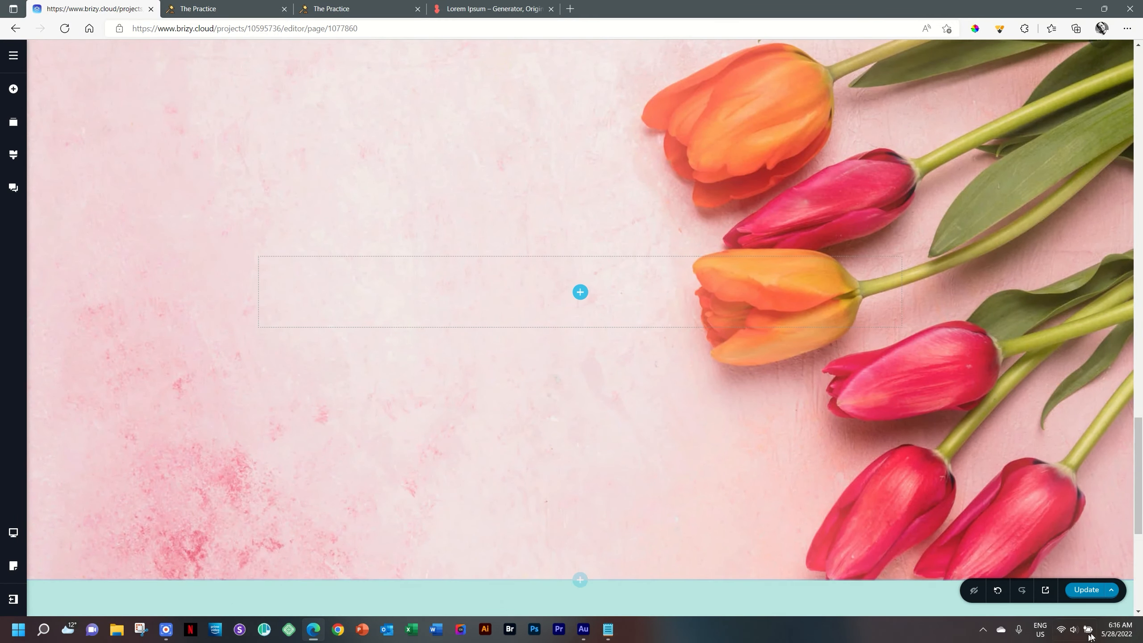
{"action": "left_click", "coordinate": [1095, 598]}
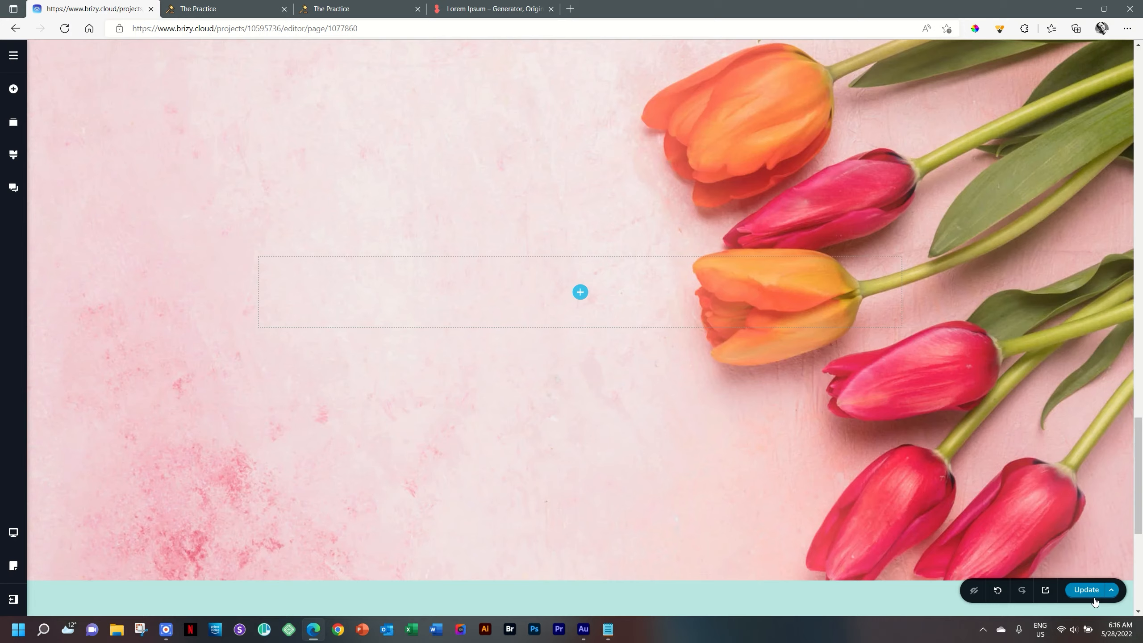
{"action": "left_click", "coordinate": [1045, 592]}
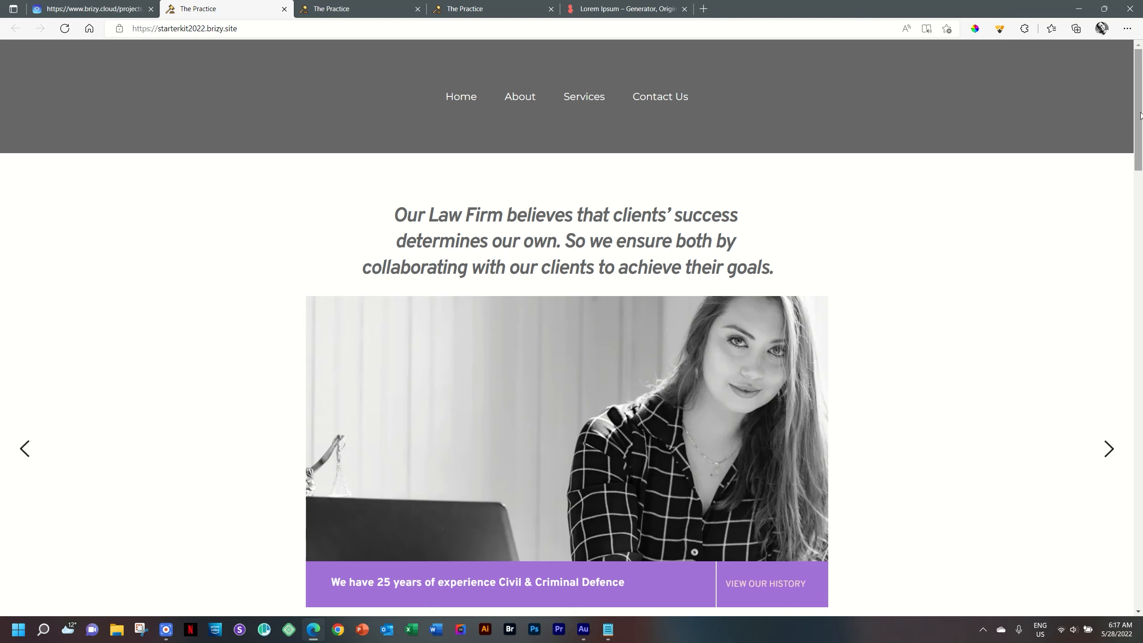
Step: Scroll the live site down to the tulip section, then return to the Brizy editor tab
{"action": "left_click_drag", "start_coordinate": [1141, 115], "coordinate": [1142, 471]}
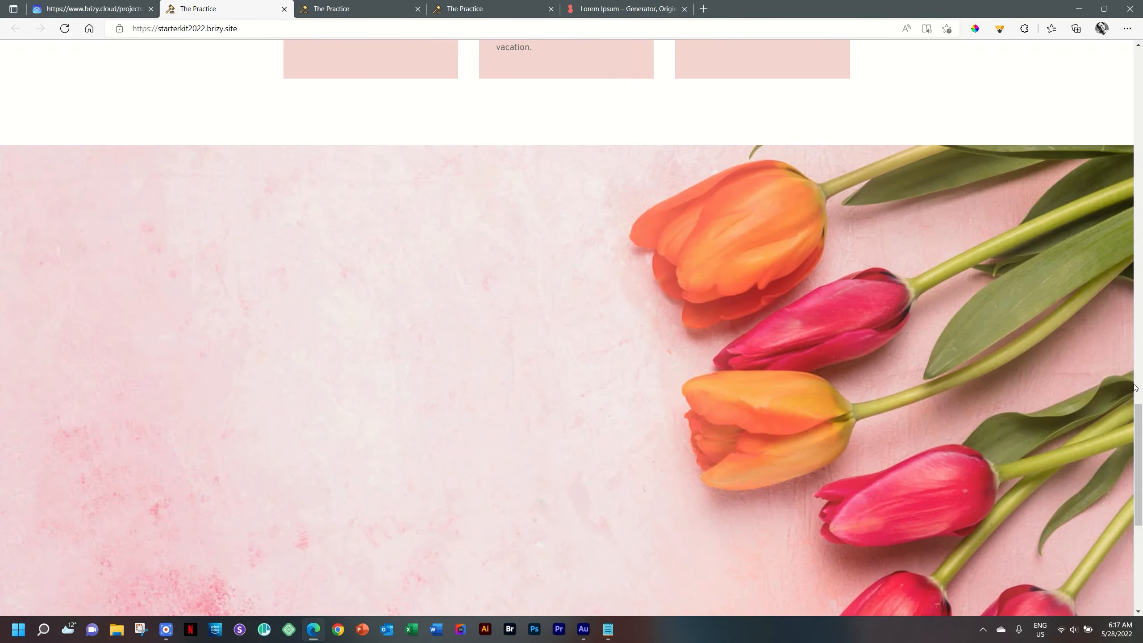
{"action": "left_click", "coordinate": [135, 7]}
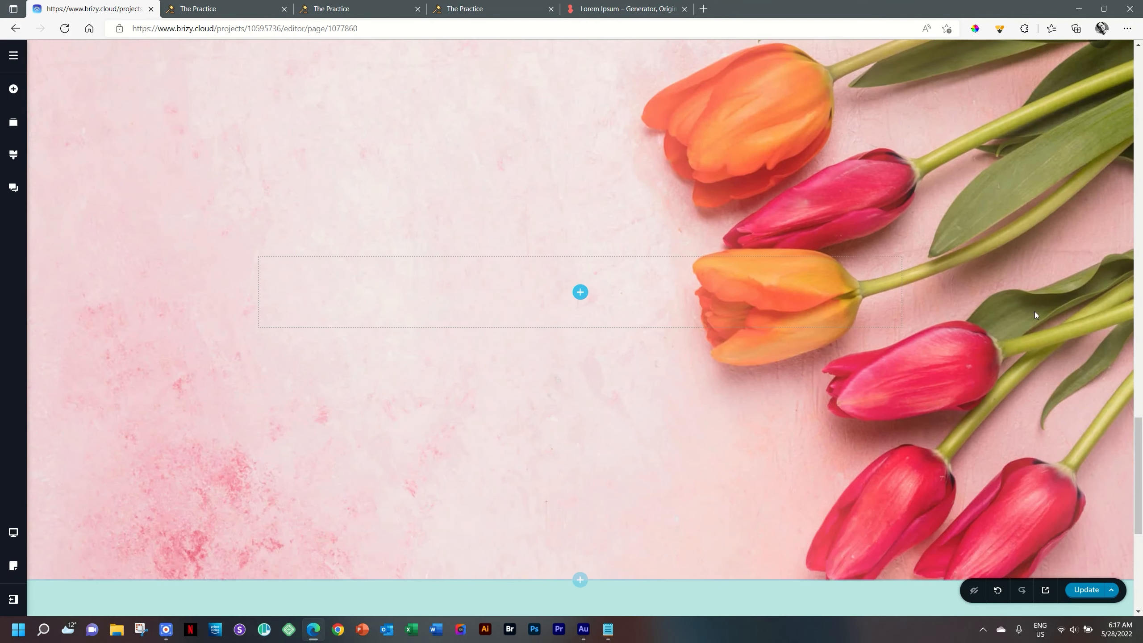
Step: Publish the latest changes and reload the live site in The Practice tab
{"action": "mouse_move", "coordinate": [1142, 477]}
{"action": "left_mouse_down"}
{"action": "mouse_move", "coordinate": [1142, 418]}
{"action": "mouse_move", "coordinate": [1142, 545]}
{"action": "mouse_move", "coordinate": [1142, 421]}
{"action": "mouse_move", "coordinate": [1142, 545]}
{"action": "mouse_move", "coordinate": [1142, 487]}
{"action": "left_mouse_up"}
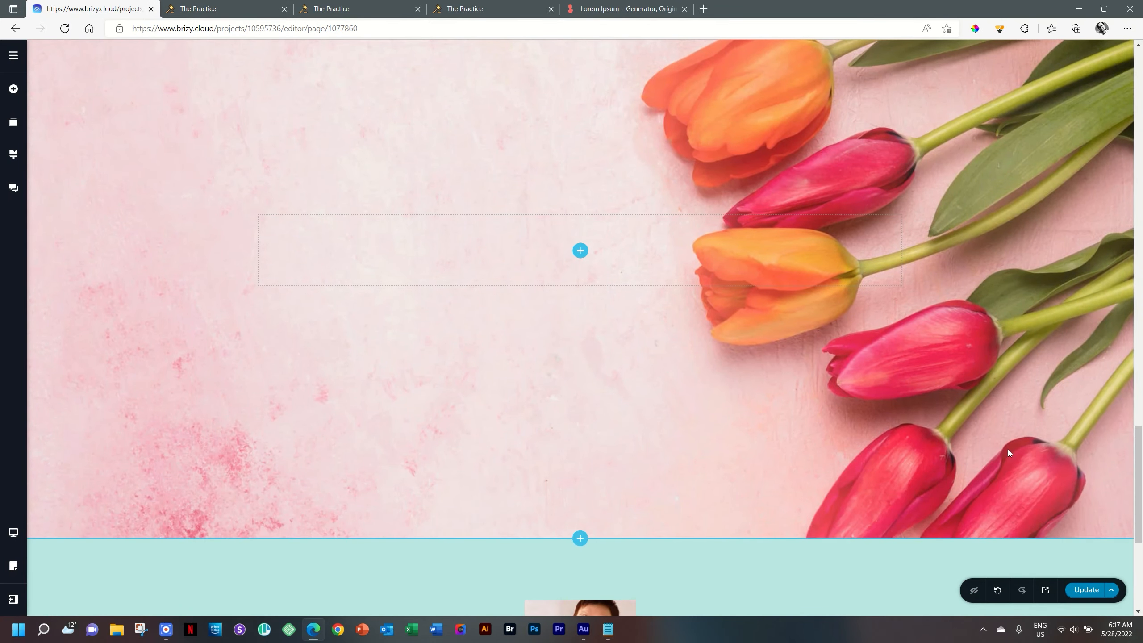
{"action": "left_click", "coordinate": [1077, 597]}
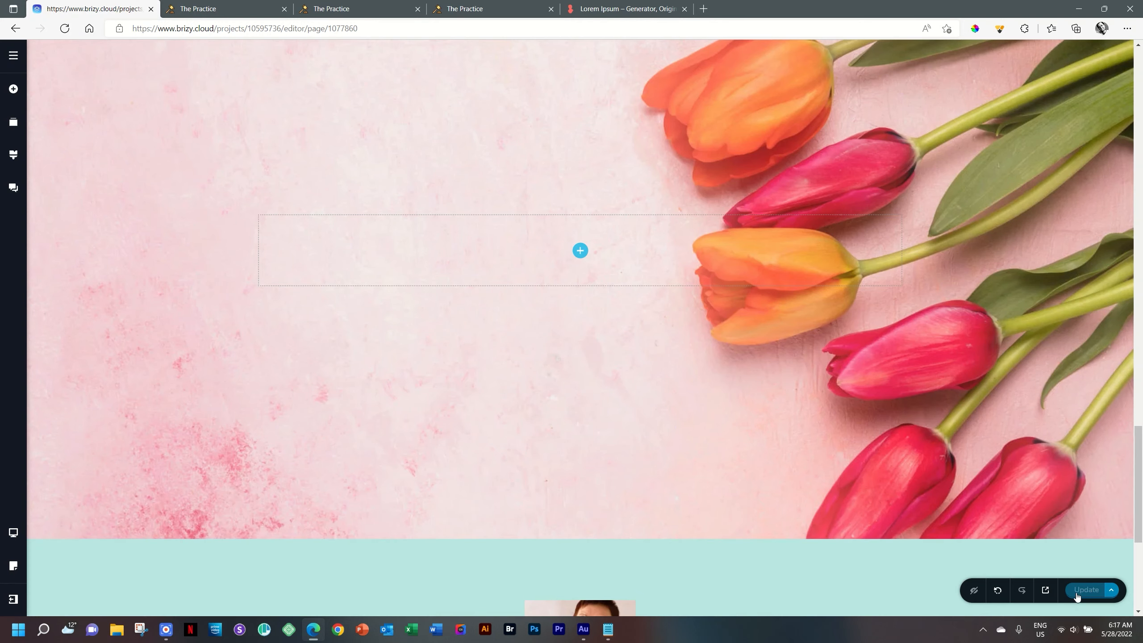
{"action": "left_click", "coordinate": [259, 4]}
{"action": "left_click", "coordinate": [72, 28]}
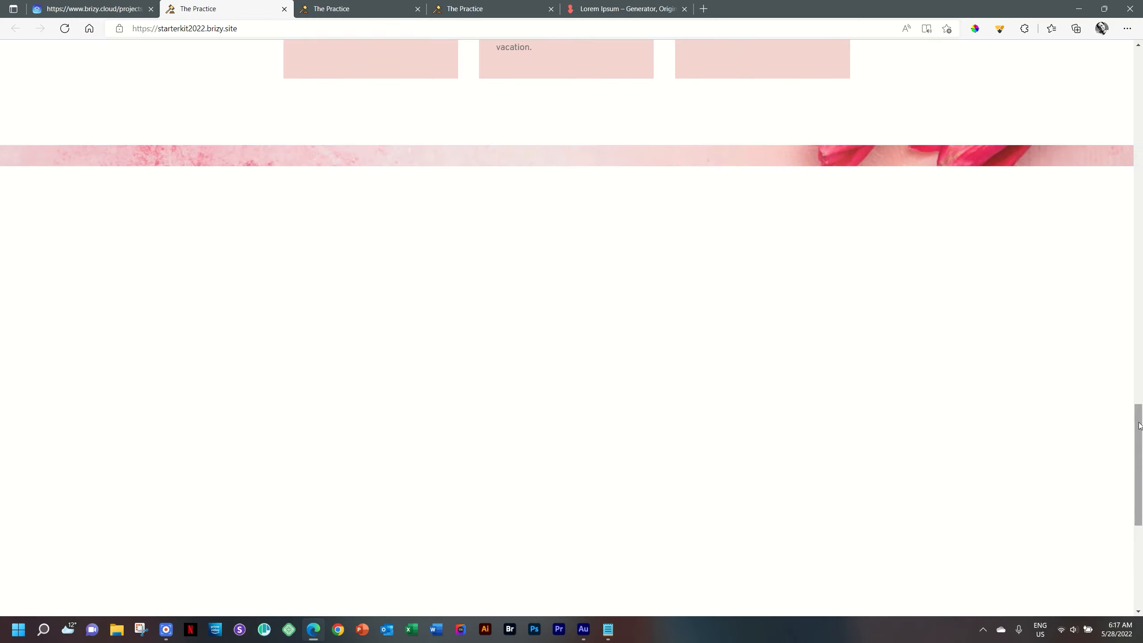
Step: Refresh the live site so the tulip image loads, scroll through it, then return to the editor
{"action": "mouse_move", "coordinate": [1140, 426]}
{"action": "left_mouse_down"}
{"action": "mouse_move", "coordinate": [1140, 393]}
{"action": "mouse_move", "coordinate": [1142, 482]}
{"action": "mouse_move", "coordinate": [1141, 437]}
{"action": "left_mouse_up"}
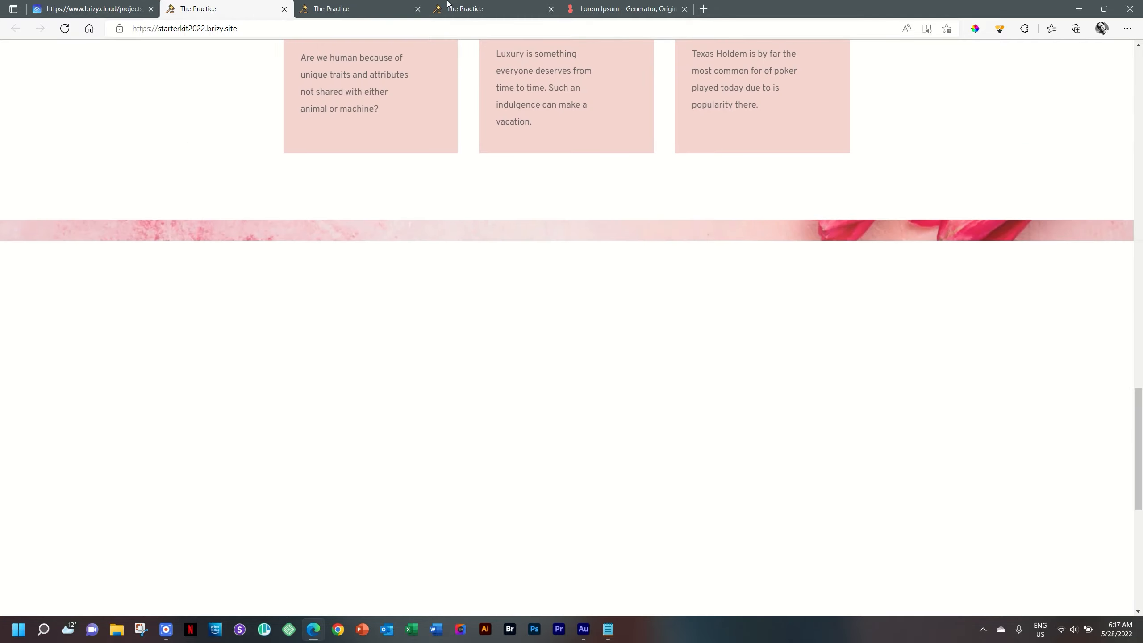
{"action": "left_click", "coordinate": [64, 29]}
{"action": "left_click_drag", "start_coordinate": [1139, 421], "coordinate": [1141, 476]}
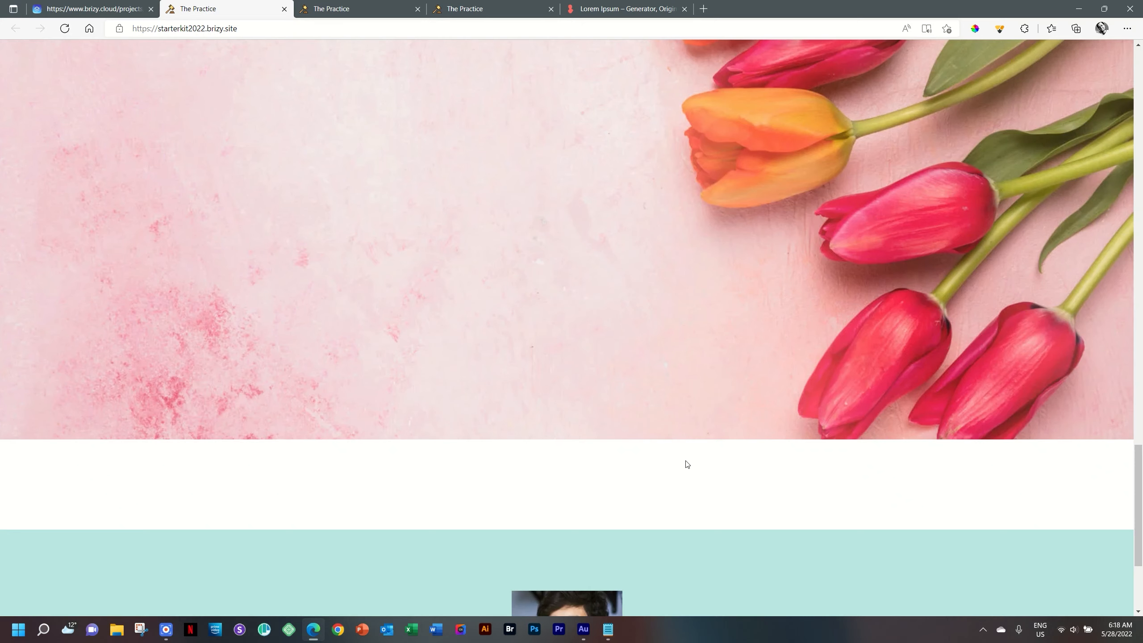
{"action": "mouse_move", "coordinate": [1139, 464]}
{"action": "left_mouse_down"}
{"action": "mouse_move", "coordinate": [1139, 432]}
{"action": "mouse_move", "coordinate": [1139, 454]}
{"action": "left_mouse_up"}
{"action": "left_click", "coordinate": [38, 4]}
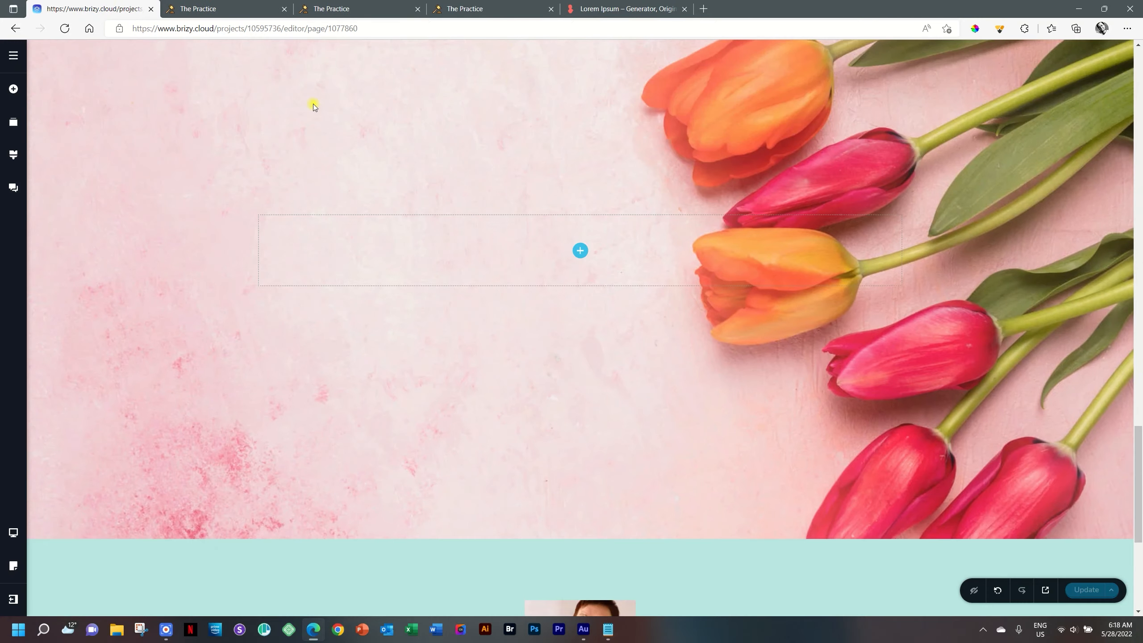
Step: Switch the tulip section's background parallax from Animated back to Fixed and publish
{"action": "scroll", "coordinate": [1052, 167], "scroll_direction": "up", "scroll_amount": 4}
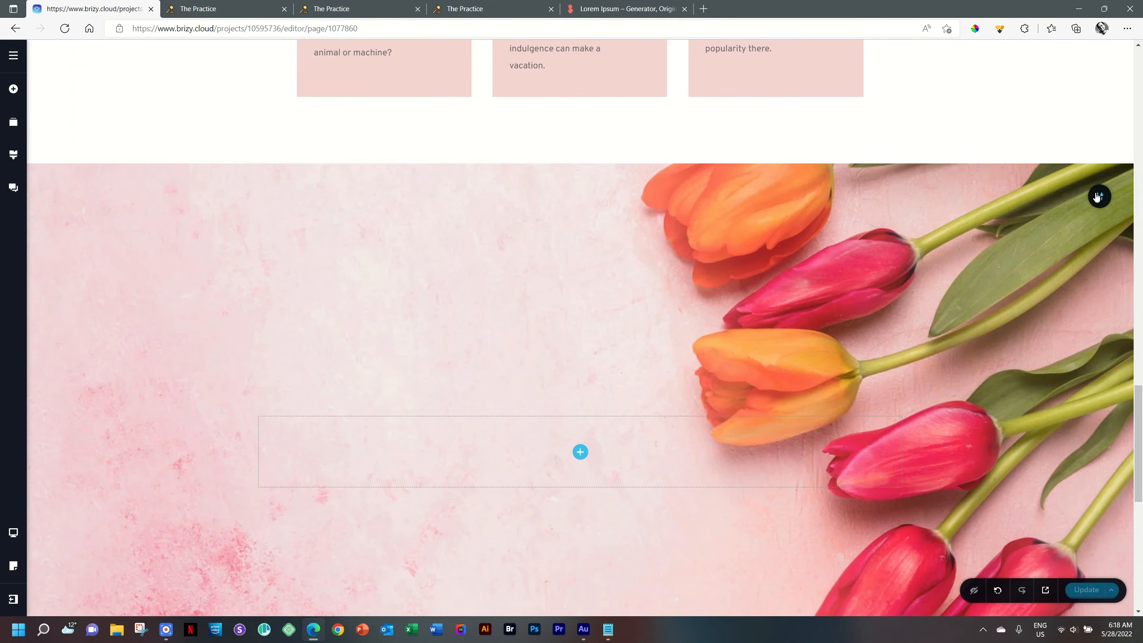
{"action": "left_click", "coordinate": [981, 199]}
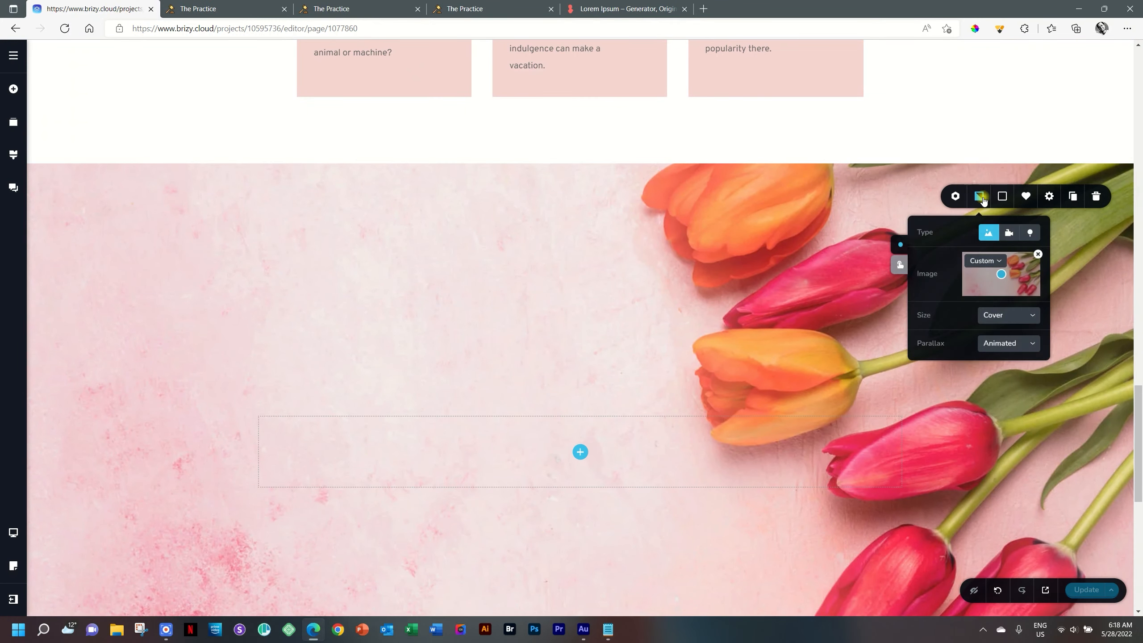
{"action": "left_click", "coordinate": [990, 344]}
{"action": "left_click", "coordinate": [990, 382]}
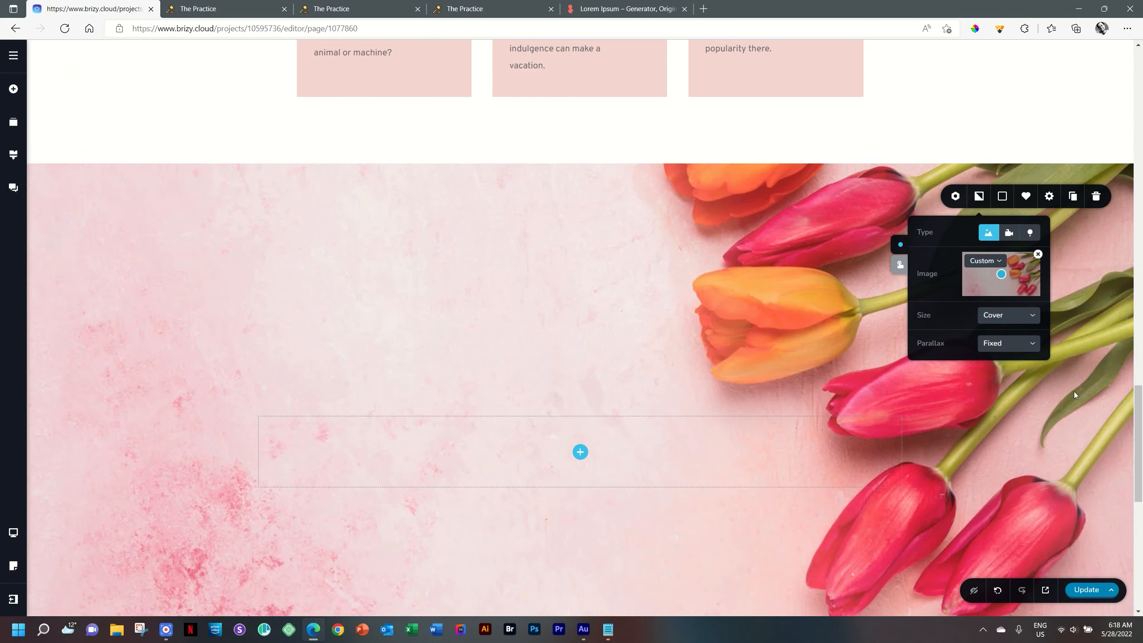
{"action": "left_click", "coordinate": [1078, 258]}
{"action": "left_click", "coordinate": [1088, 591]}
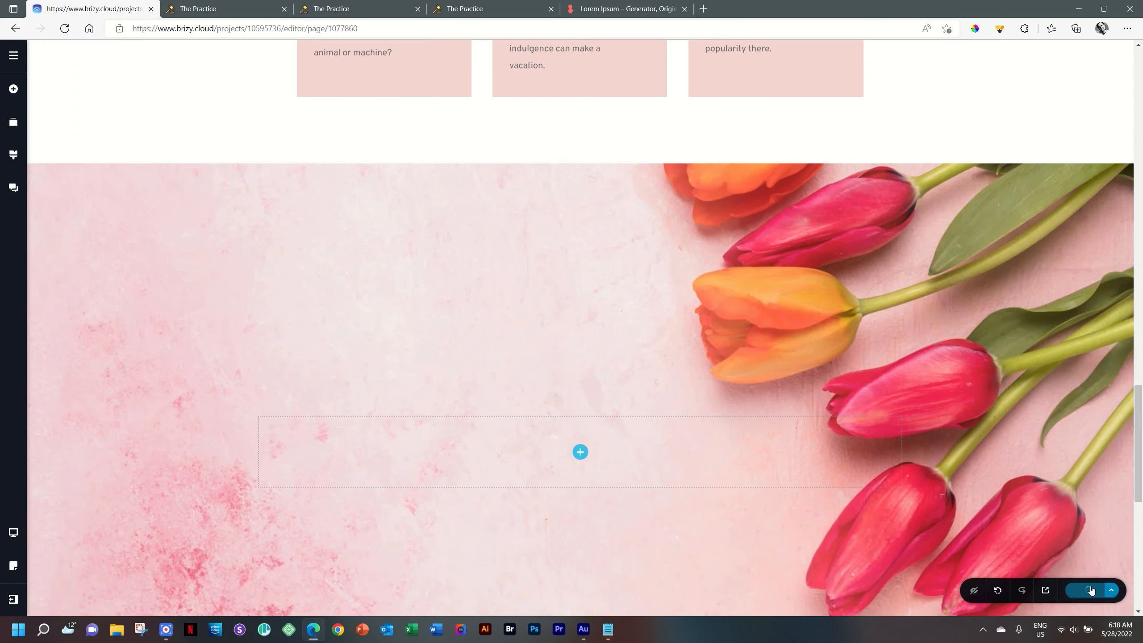
Step: Reload The Practice live site and scroll through the fixed-parallax tulip section
{"action": "left_click", "coordinate": [229, 9]}
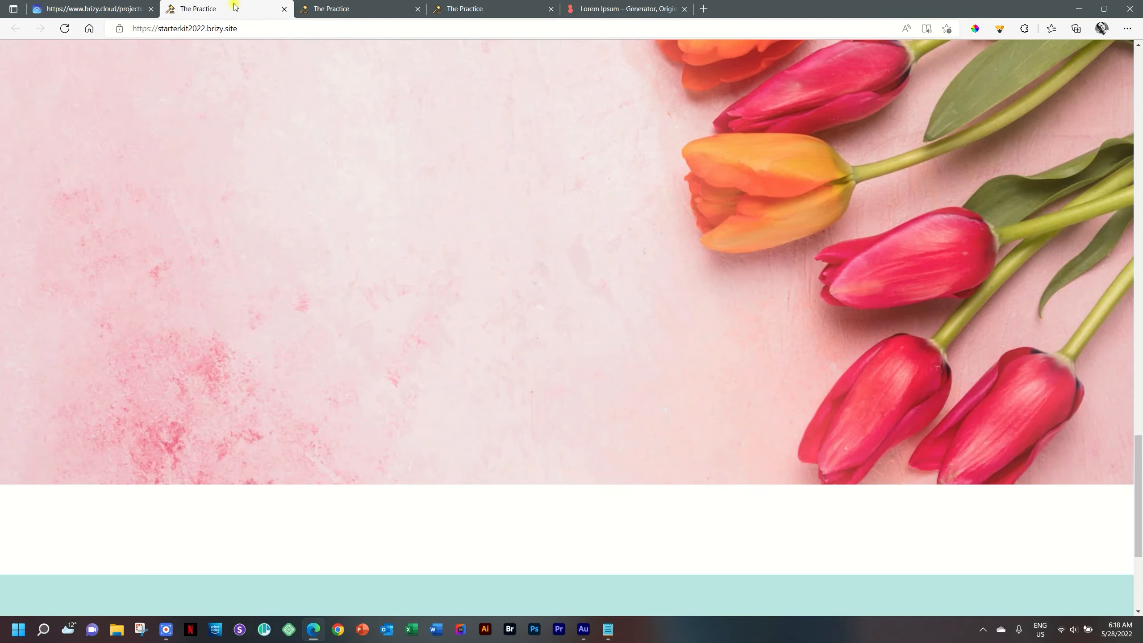
{"action": "left_click", "coordinate": [63, 28]}
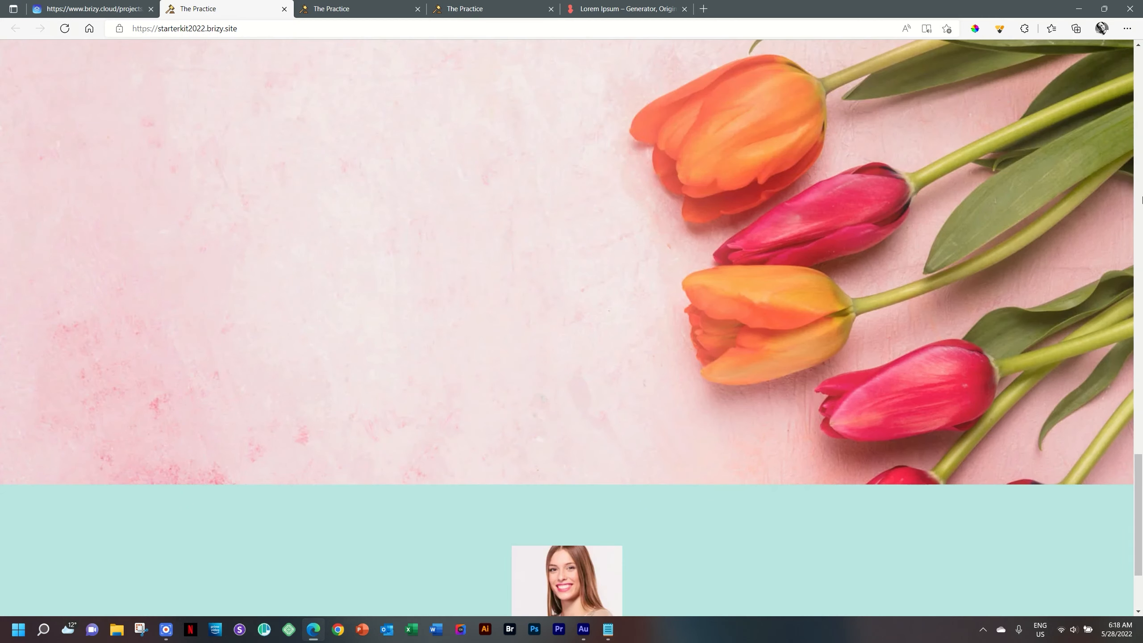
{"action": "left_click_drag", "start_coordinate": [1139, 484], "coordinate": [1142, 462]}
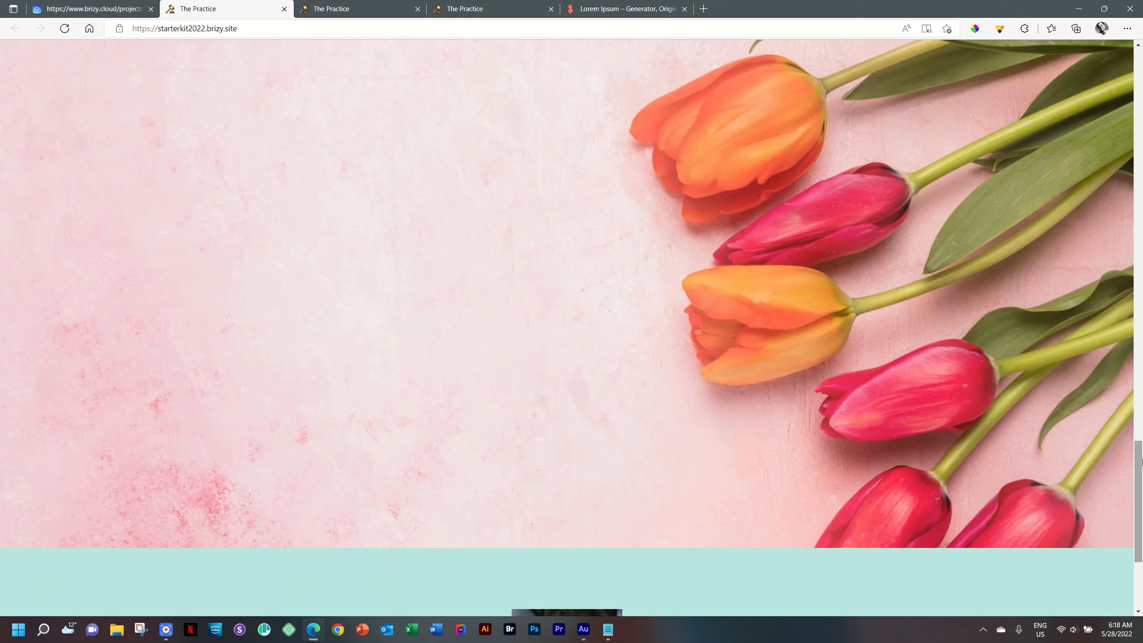
{"action": "mouse_move", "coordinate": [1142, 460]}
{"action": "left_mouse_down"}
{"action": "mouse_move", "coordinate": [1142, 491]}
{"action": "mouse_move", "coordinate": [1142, 406]}
{"action": "mouse_move", "coordinate": [1141, 464]}
{"action": "left_mouse_up"}
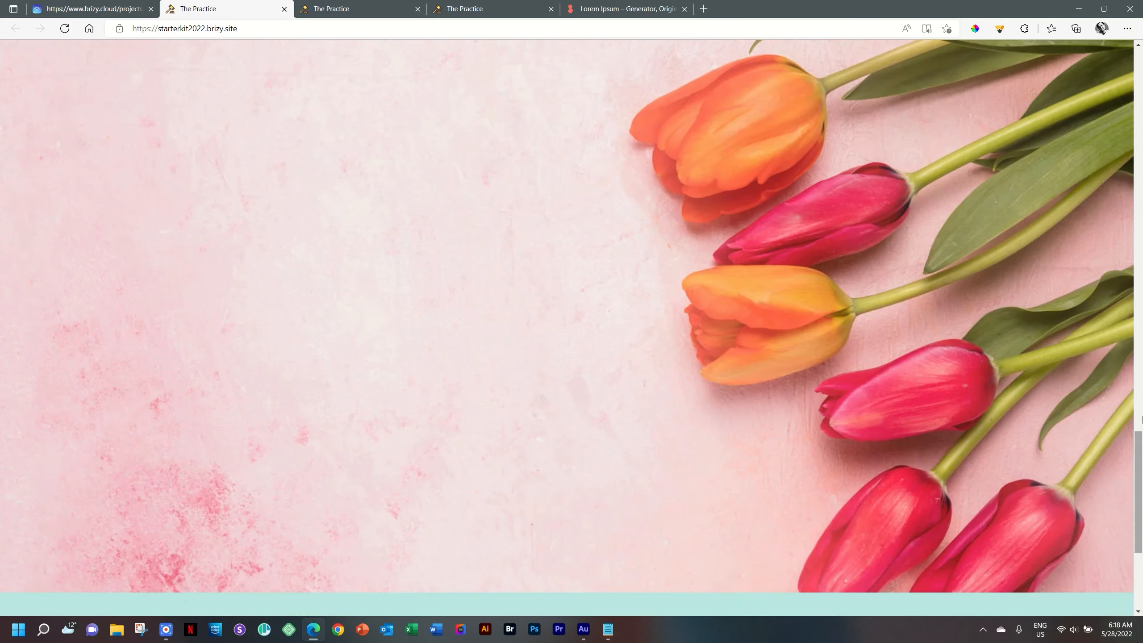